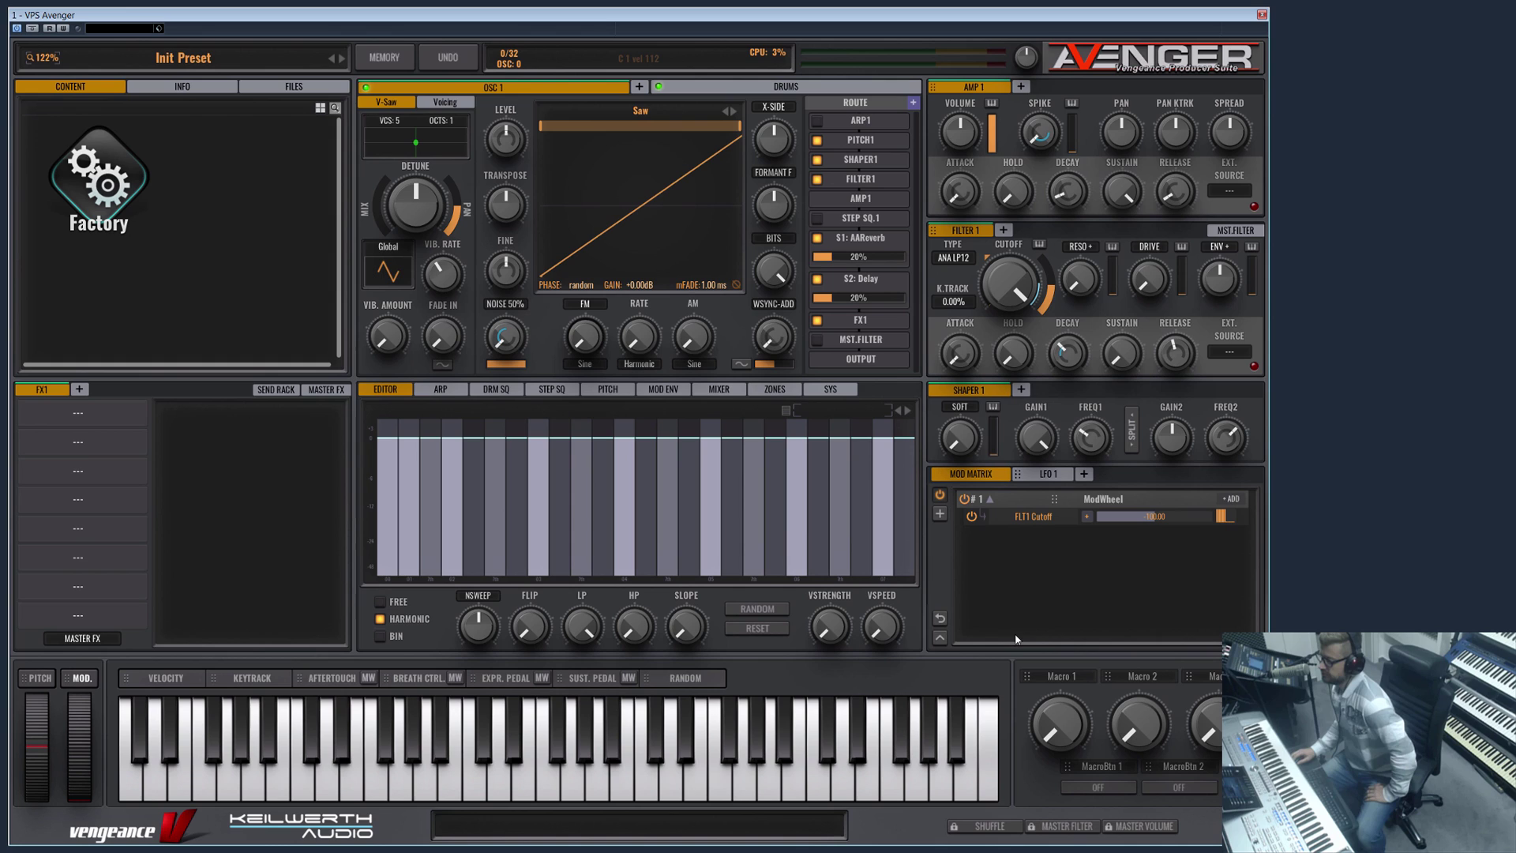
Show the oscillator zones and add OSC 2 and OSC 3, each with a full-keyboard zone
click(772, 390)
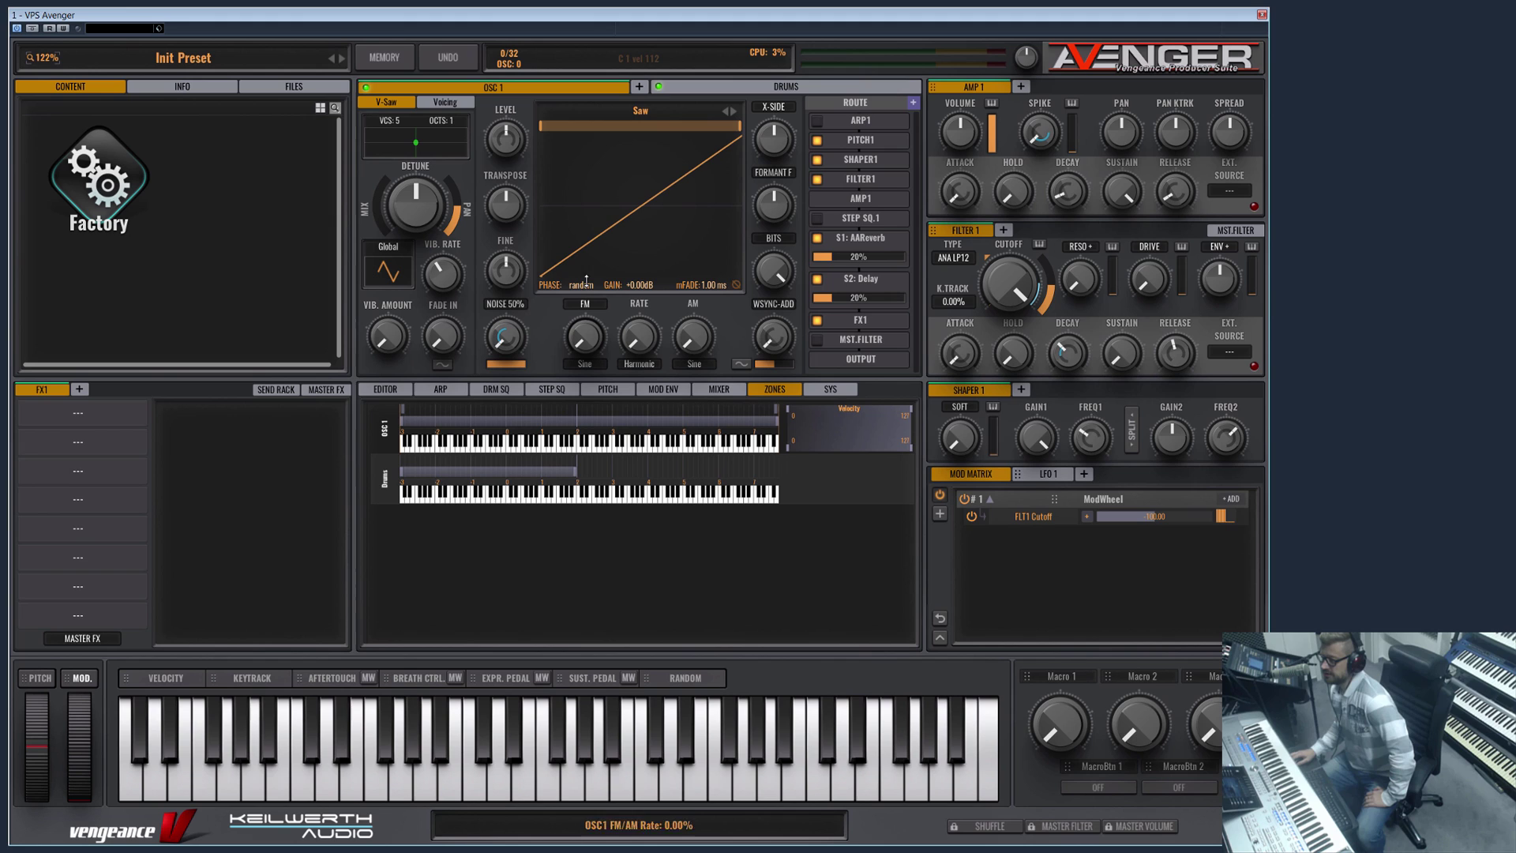
click(639, 87)
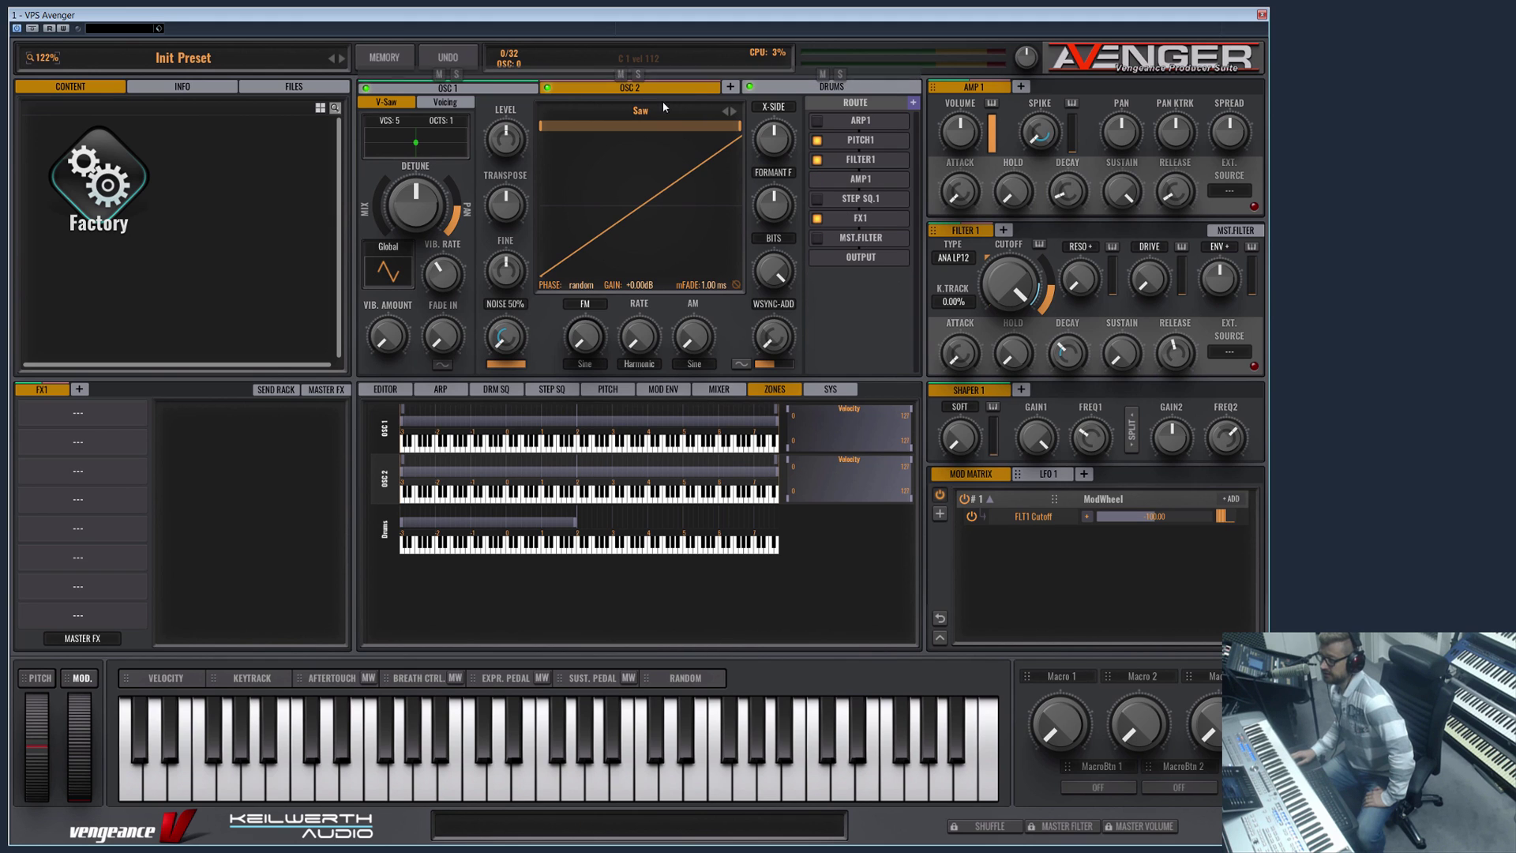
click(730, 87)
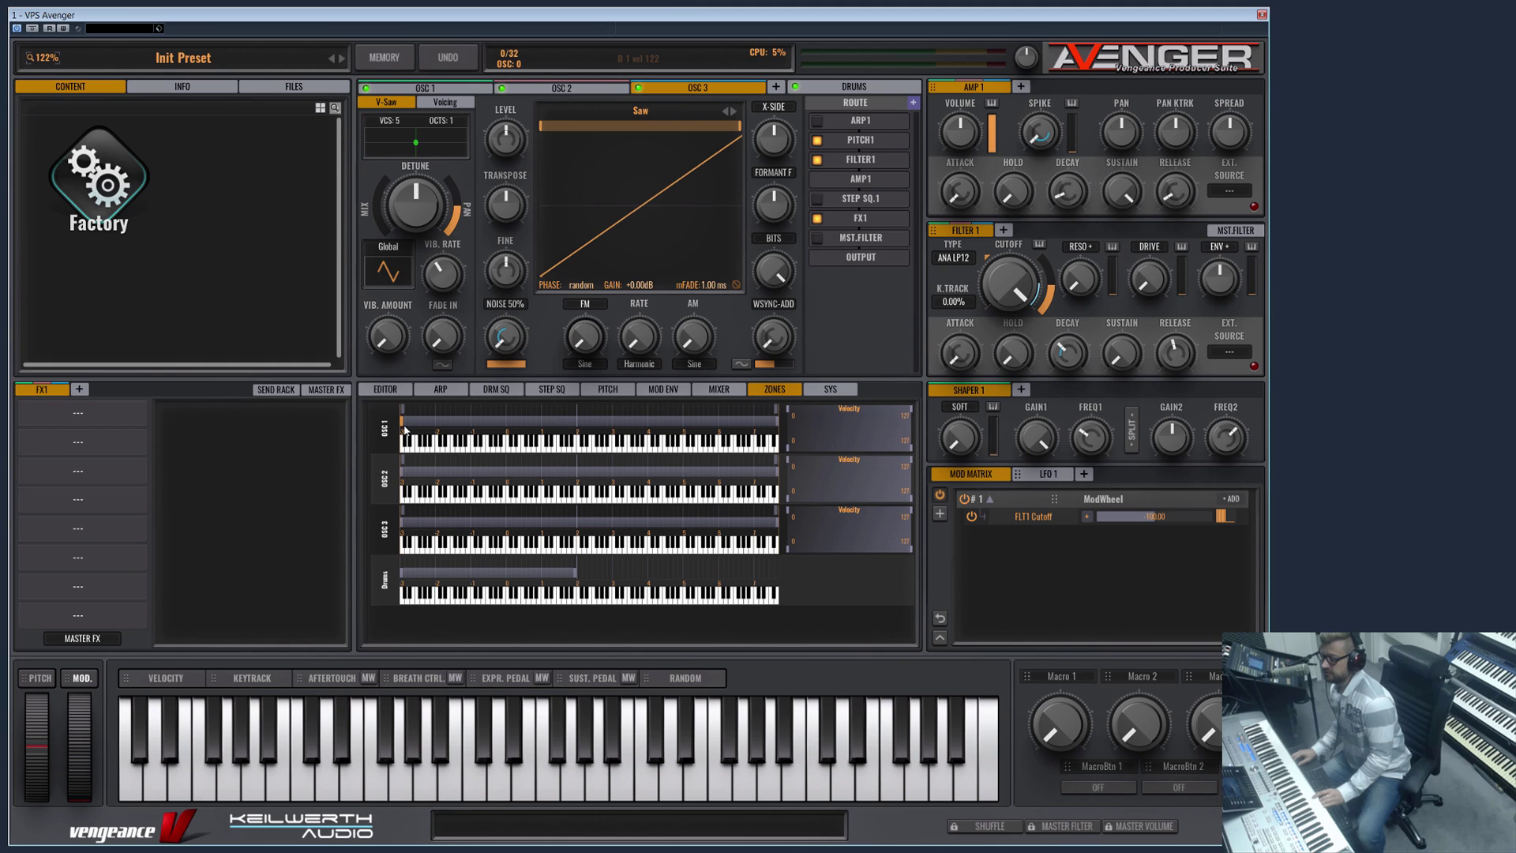
Narrow the first oscillator's key zone, starting at A#-3, and name it Bass
drag(404, 431, 548, 432)
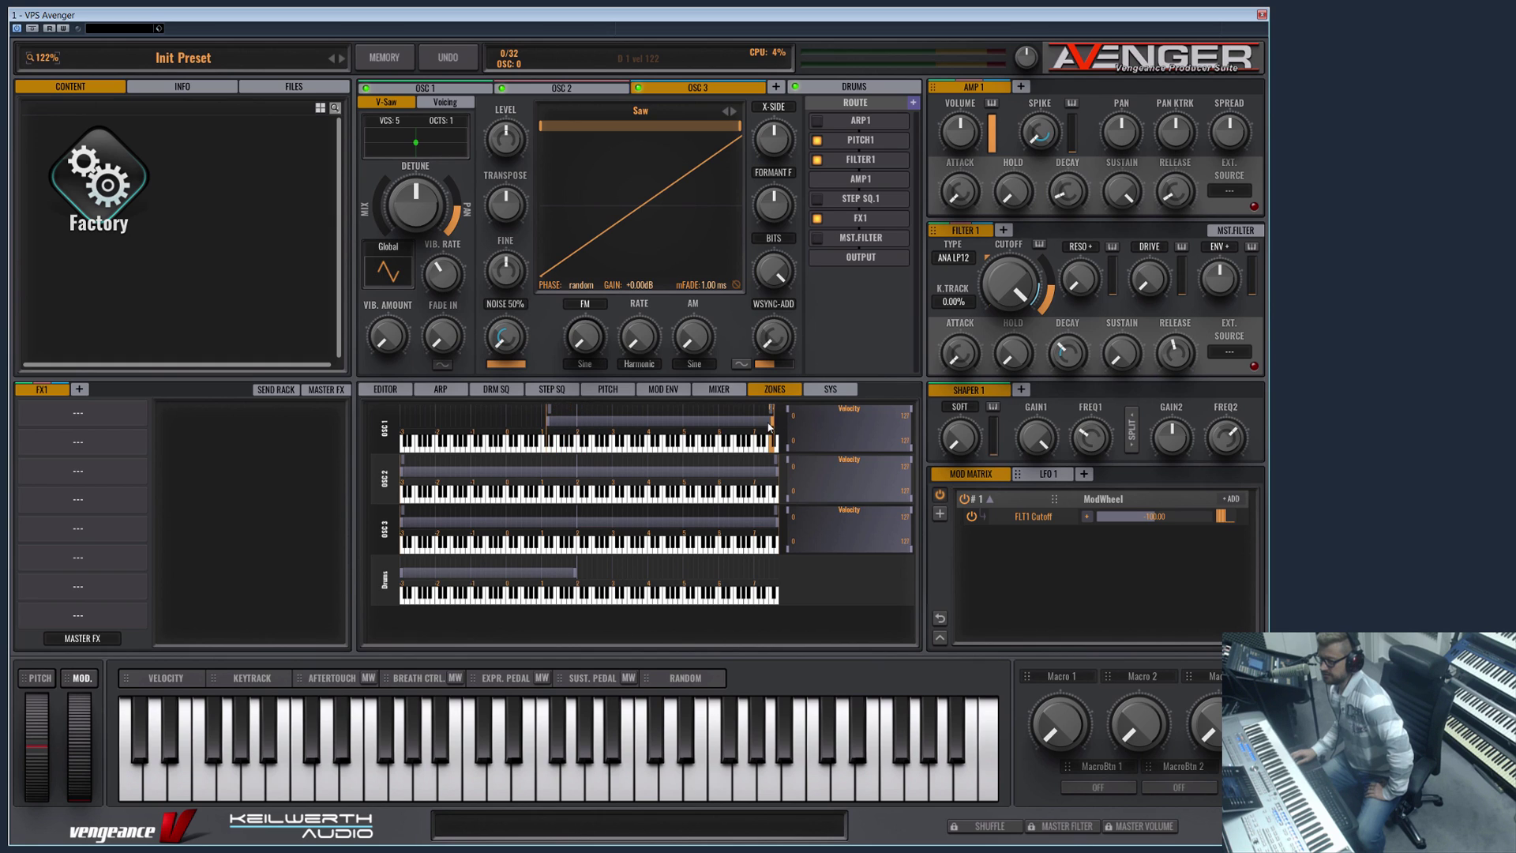
drag(770, 427, 626, 431)
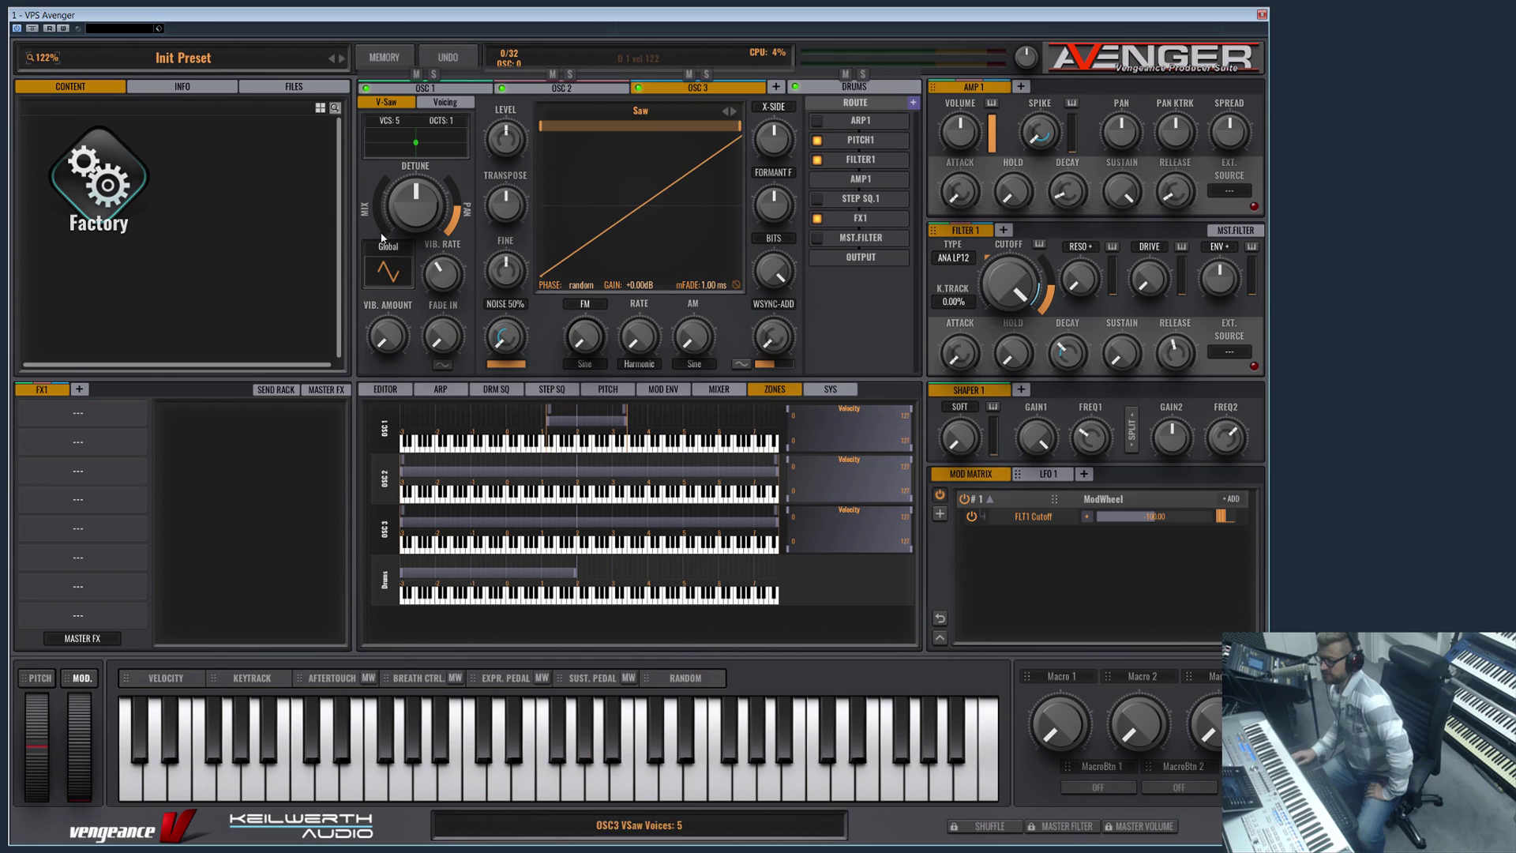
double_click(424, 88)
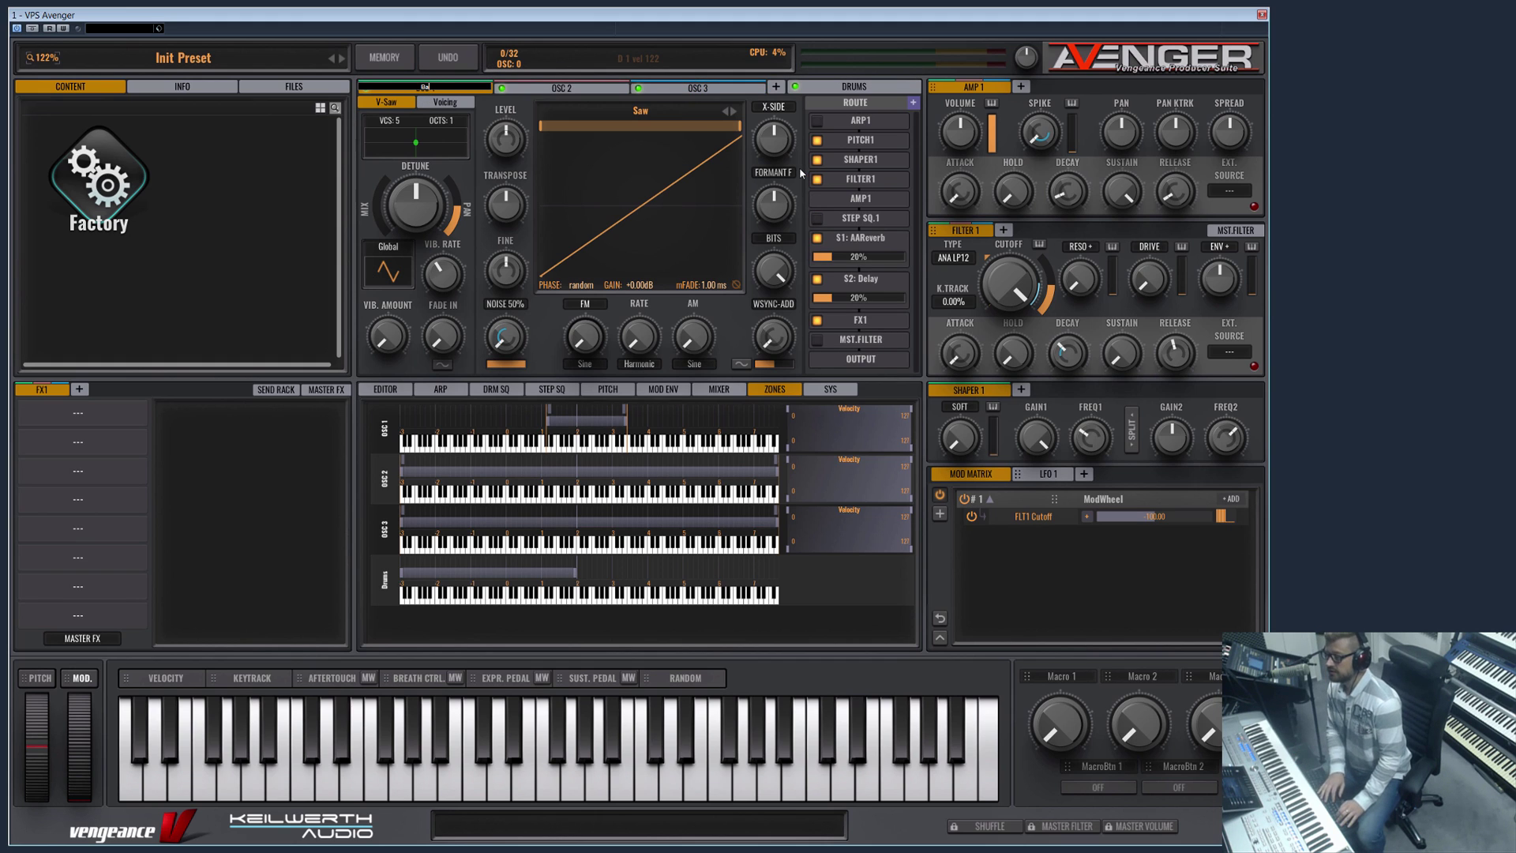
key(Return)
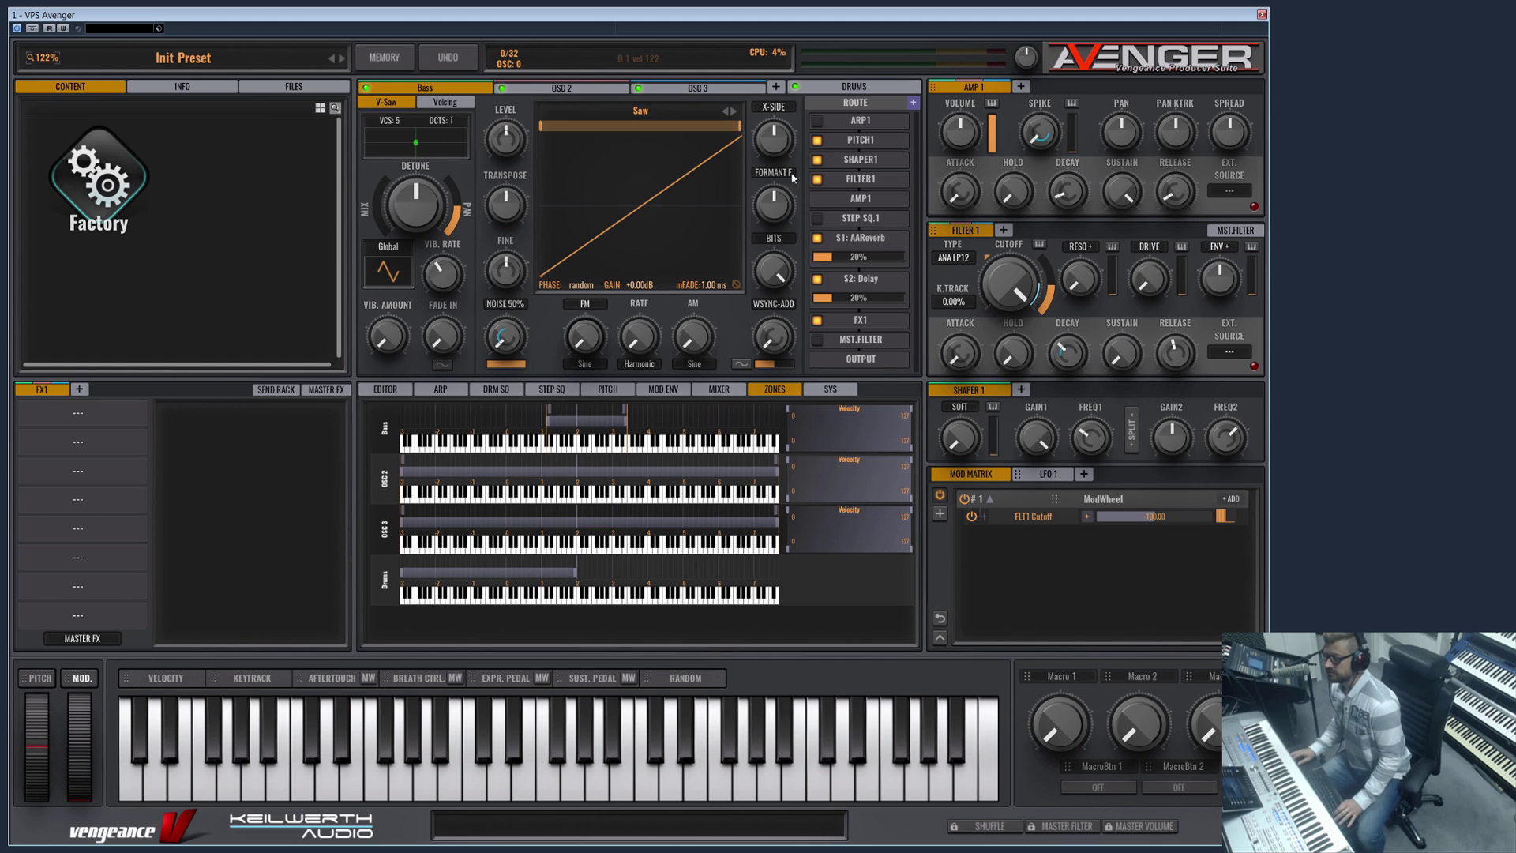
Rename the second and third oscillators Lead and Misc 1
double_click(562, 88)
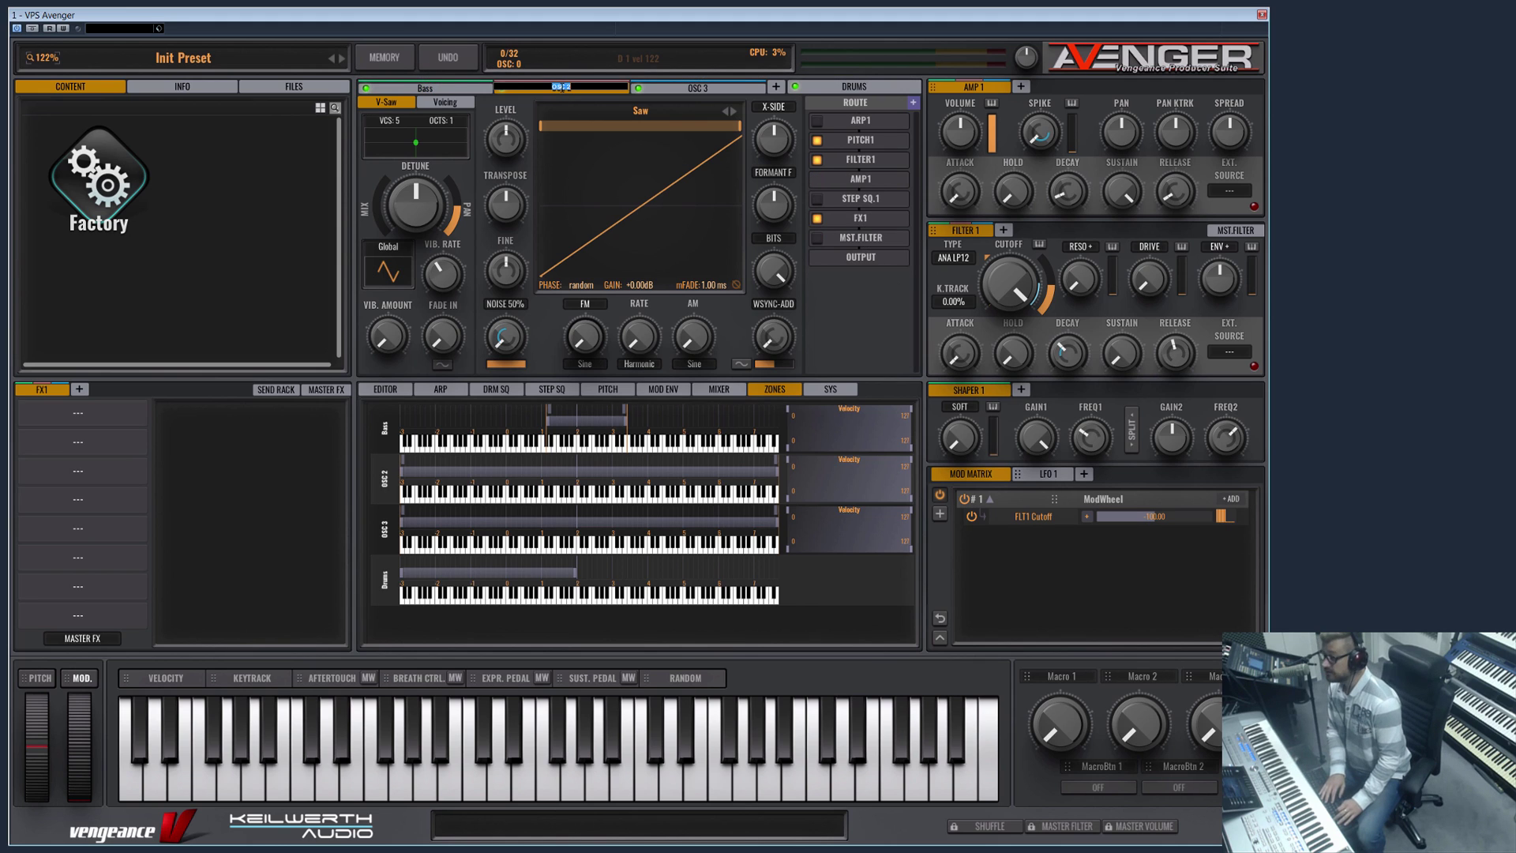
text(Lead)
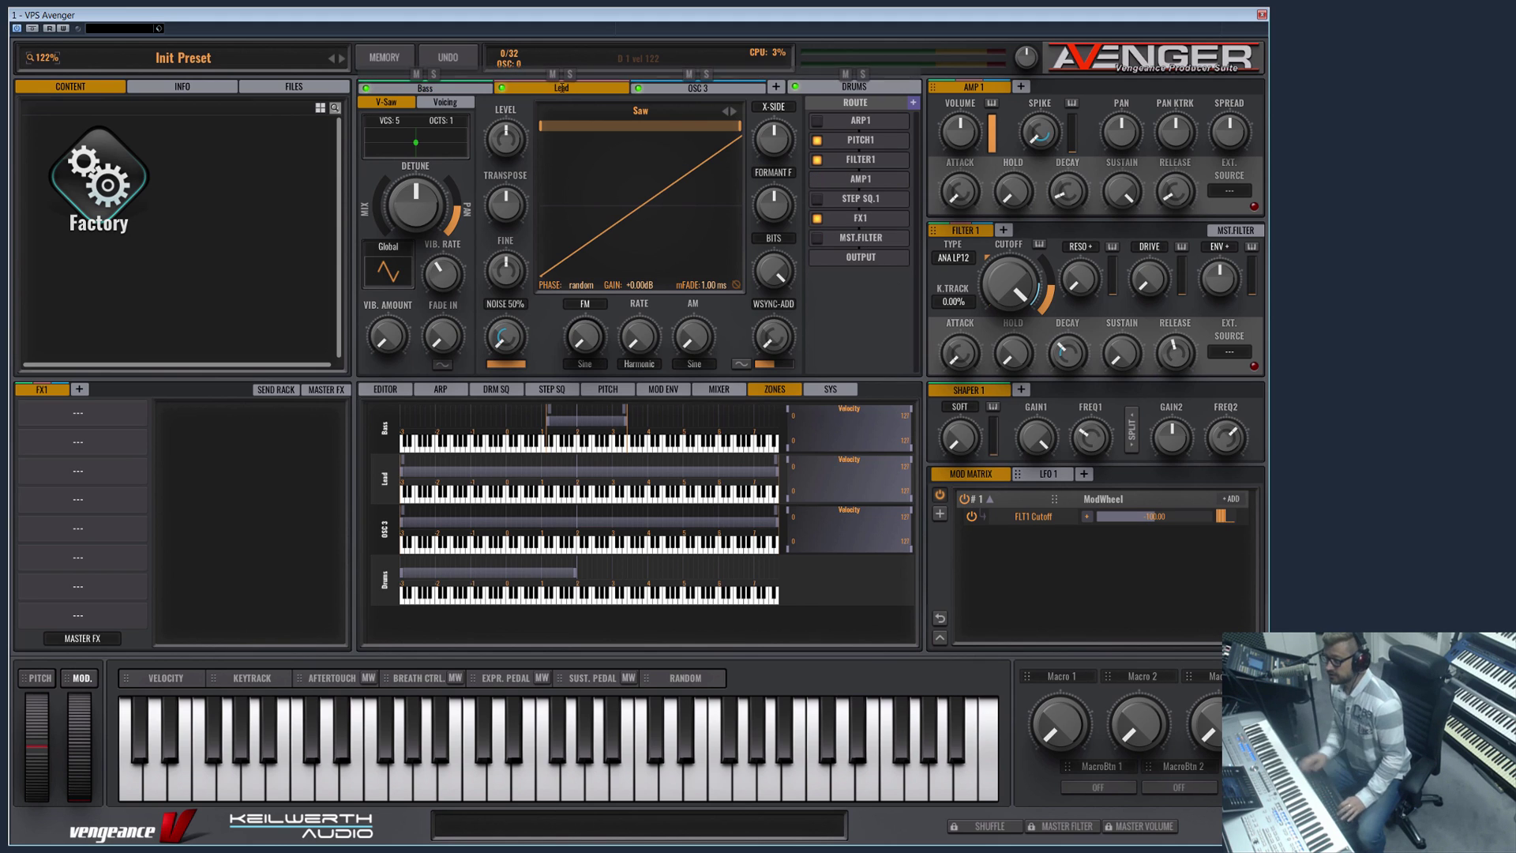
key(Return)
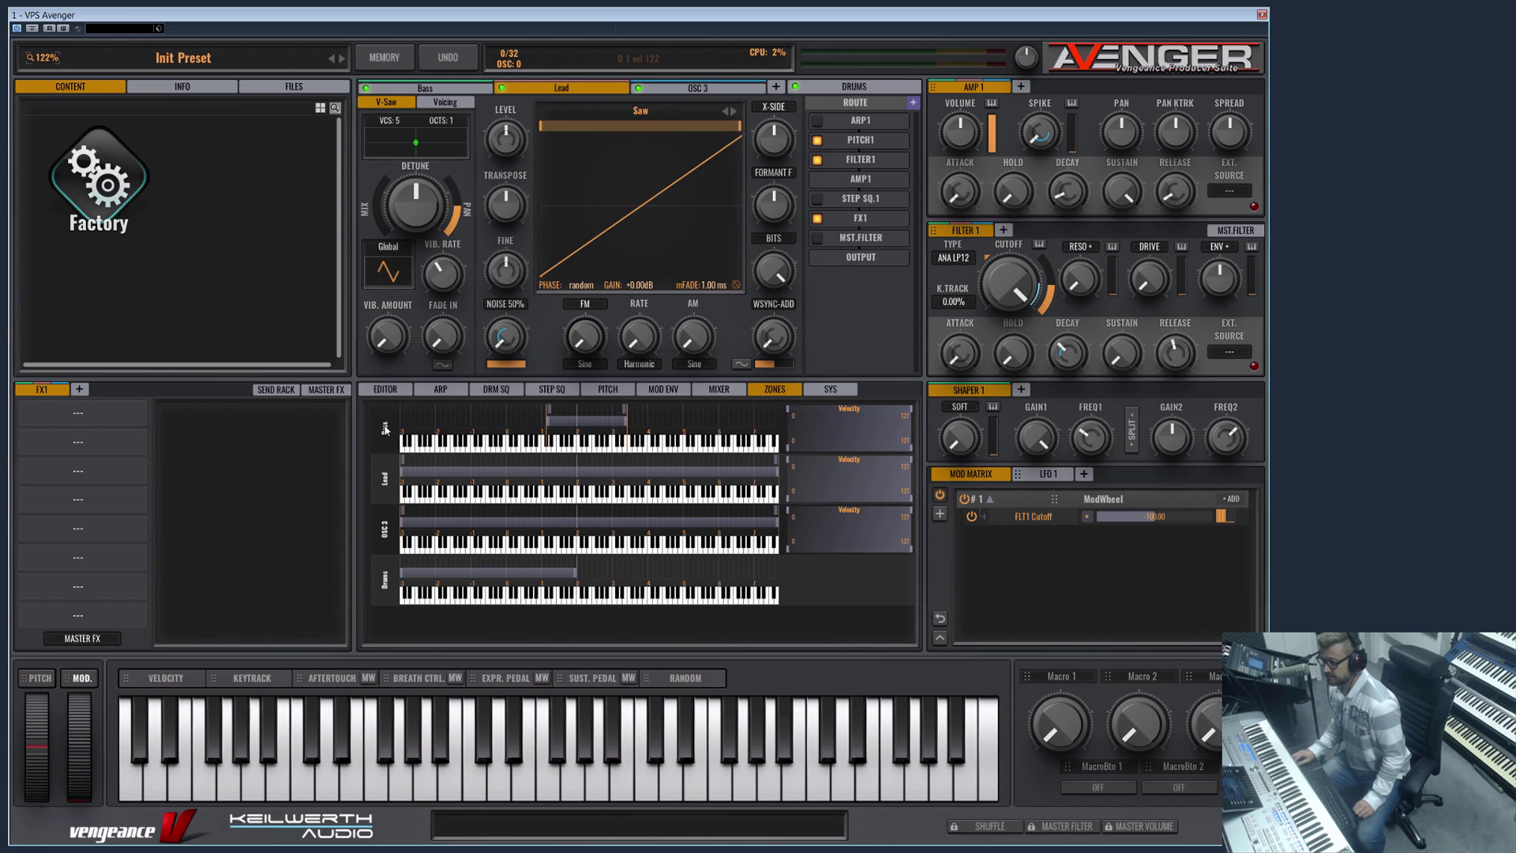
double_click(697, 88)
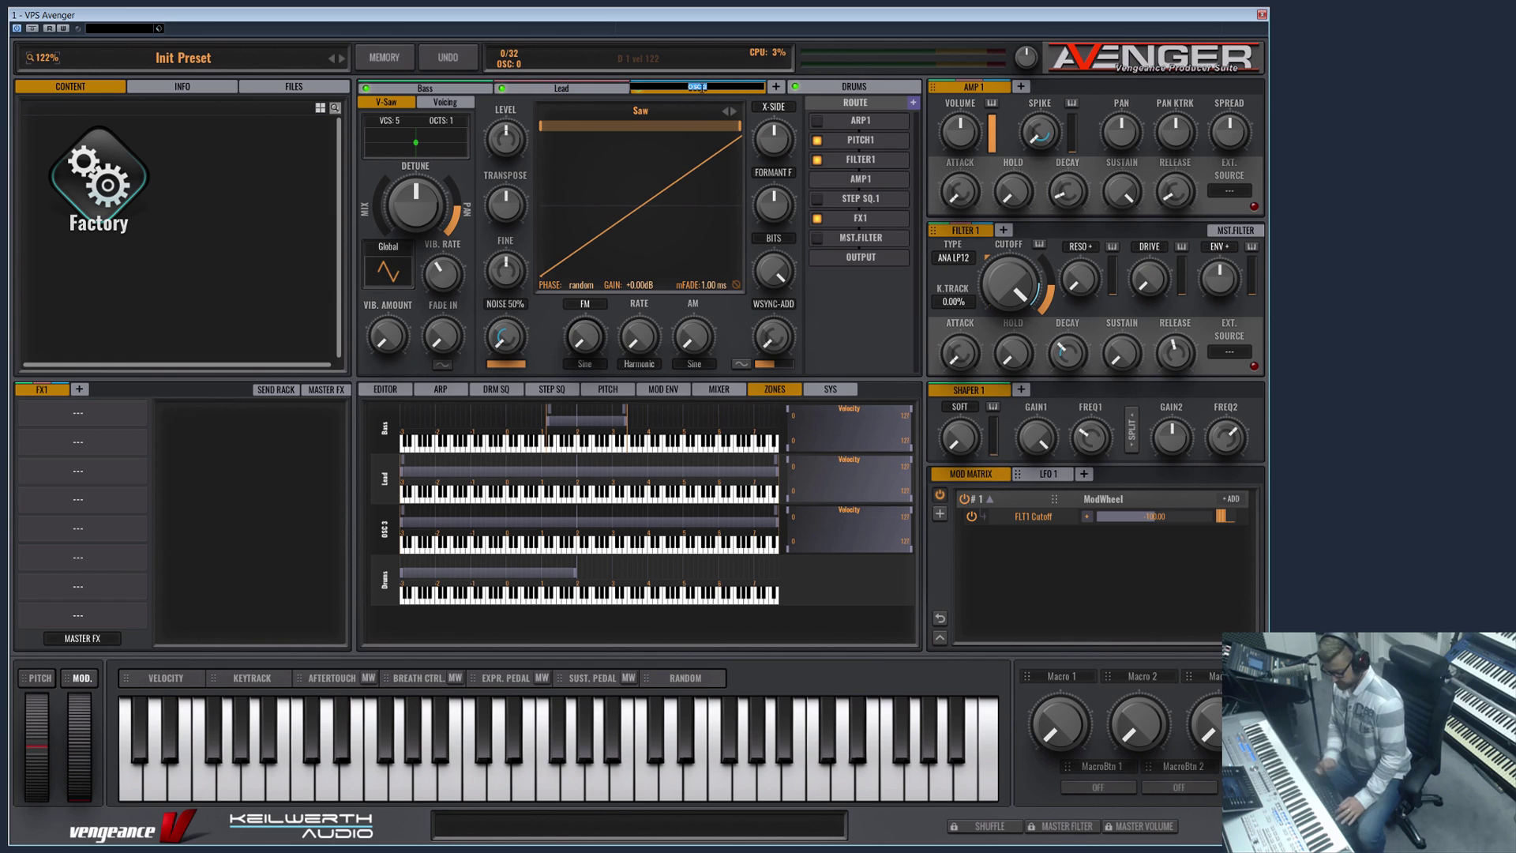
text(Mis)
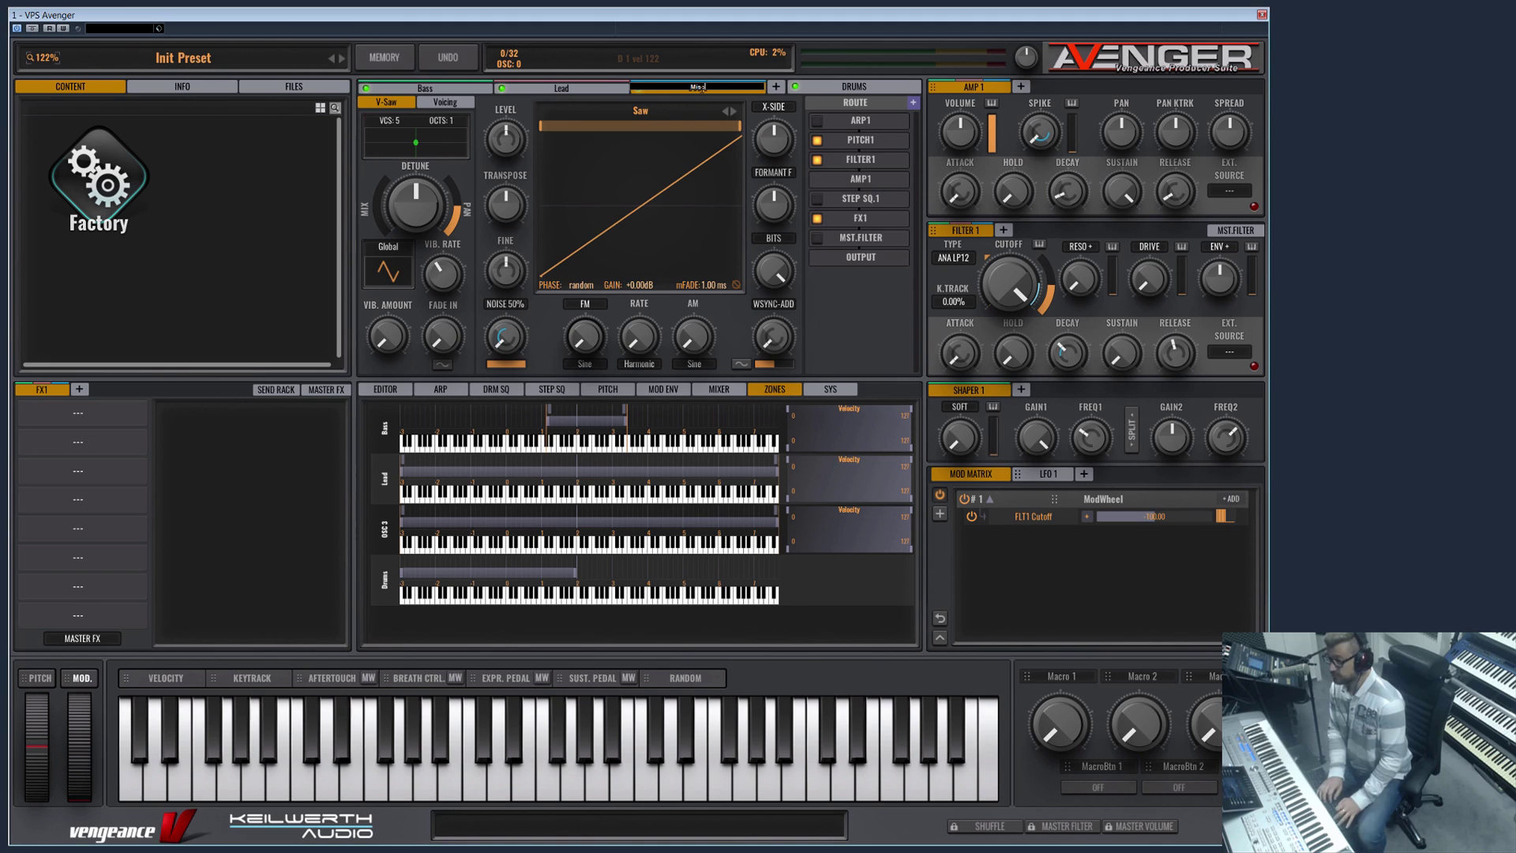
text(c 1)
key(Return)
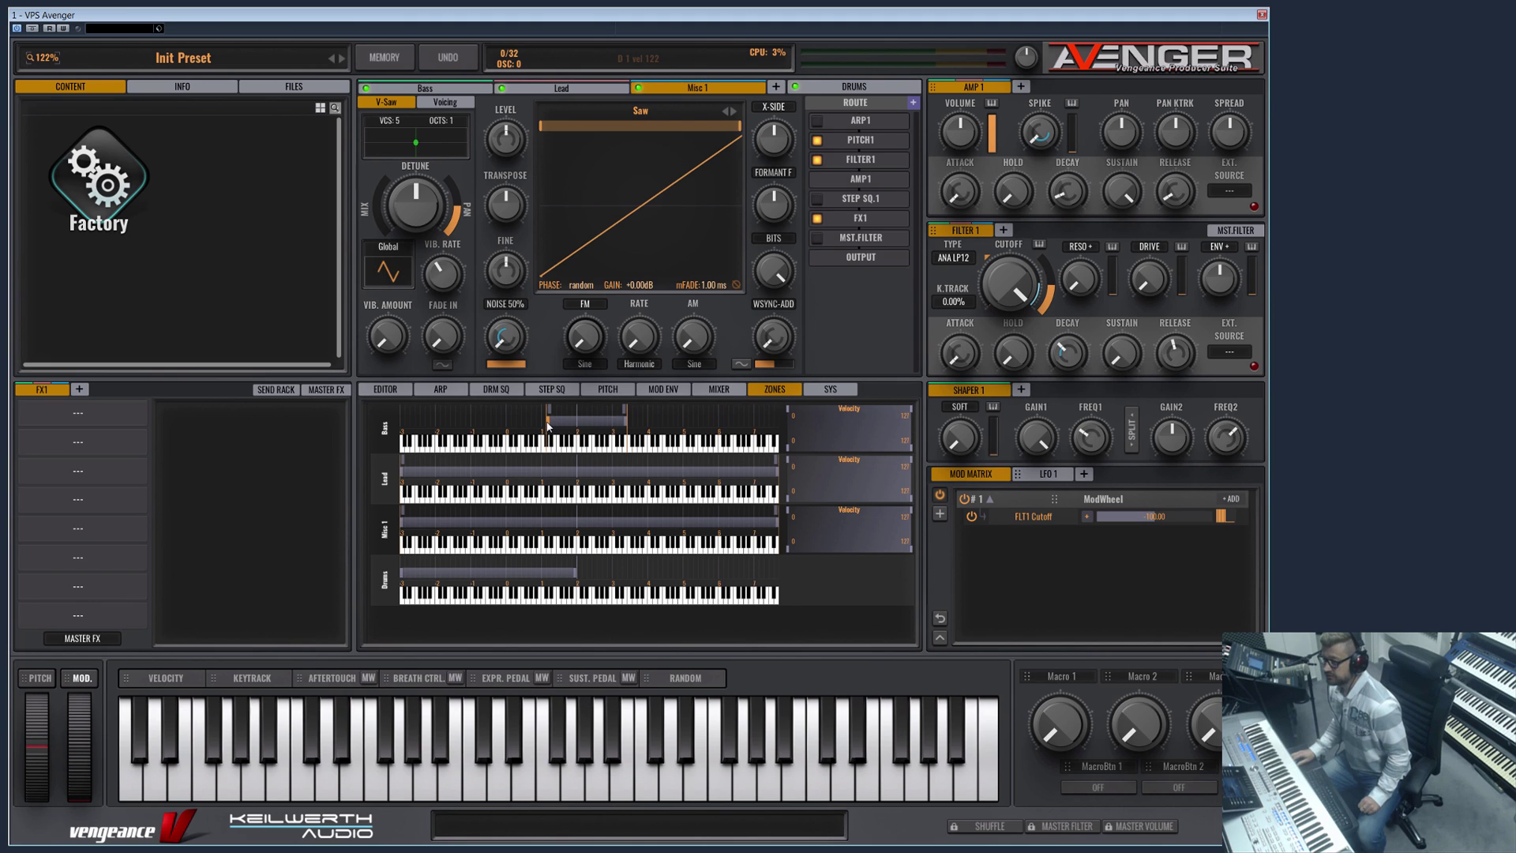
Set the Bass key zone to F-2 through B 1, solo Bass, and start the Lead zone at C2
drag(548, 426, 462, 425)
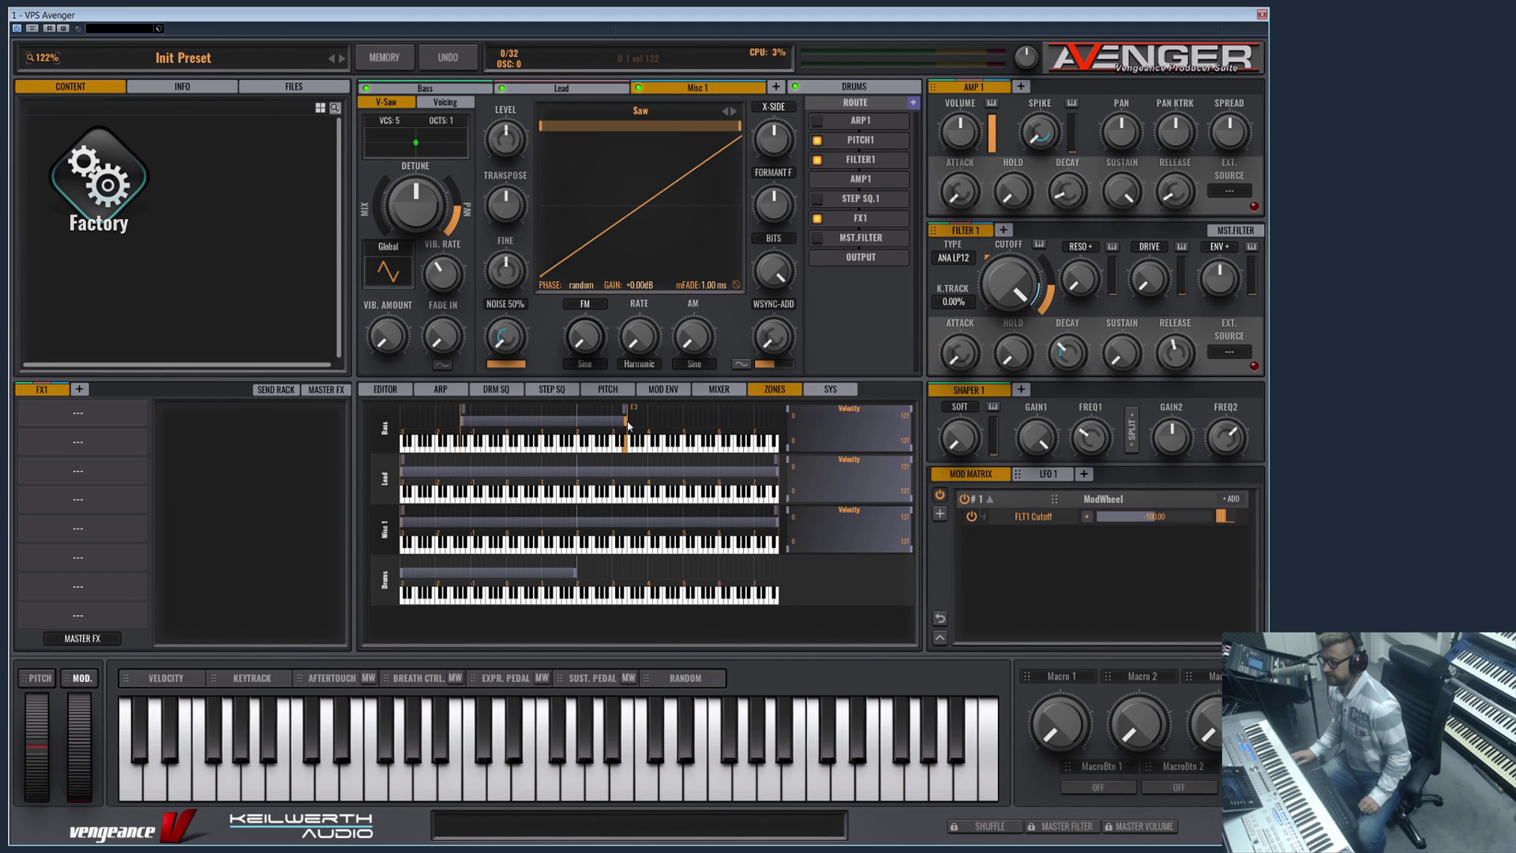
drag(628, 425, 574, 424)
drag(466, 424, 422, 425)
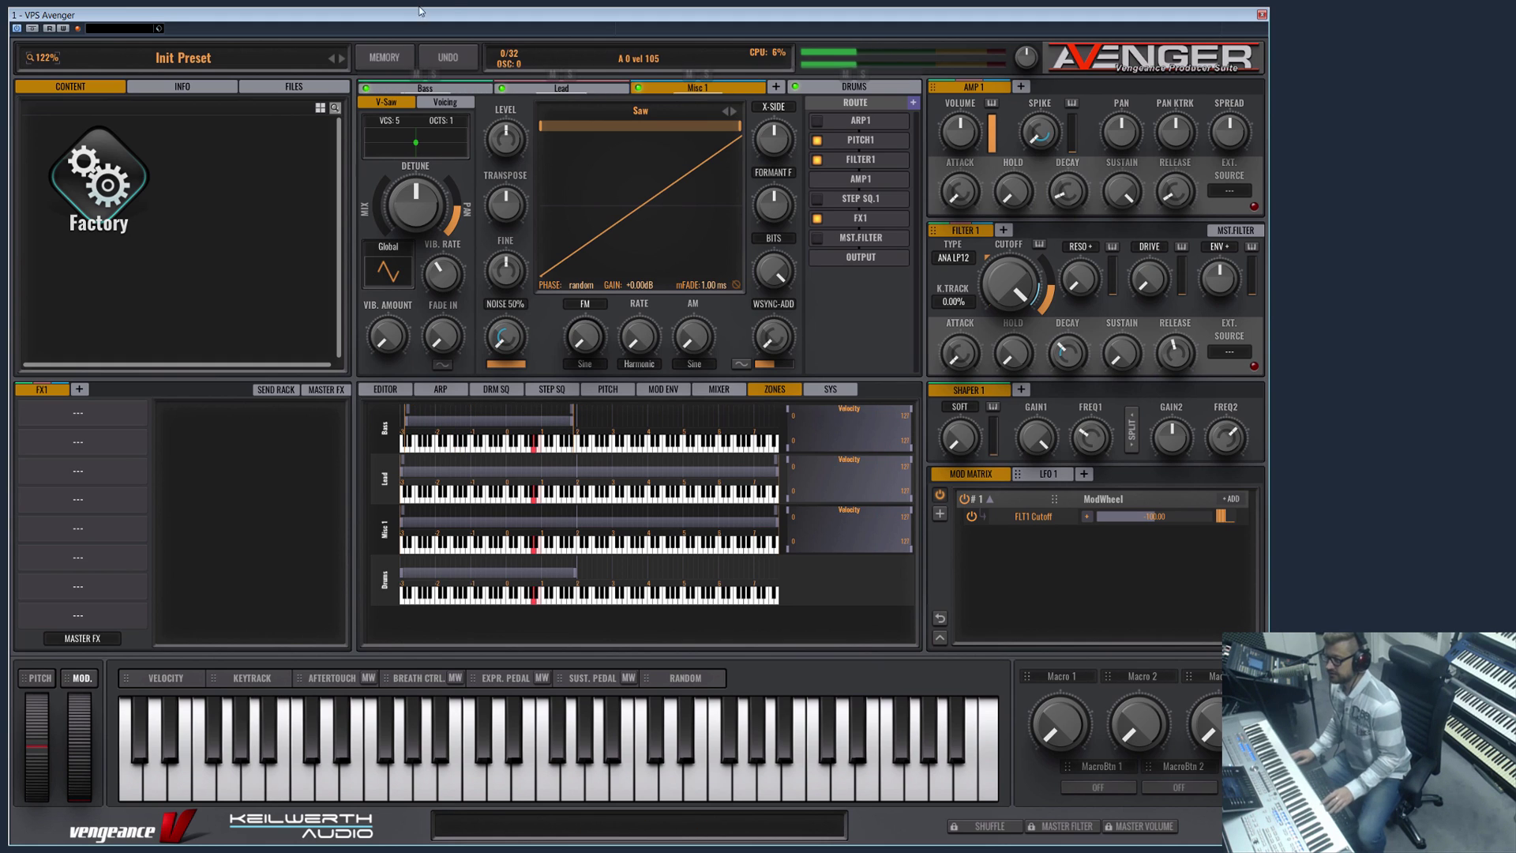
click(433, 73)
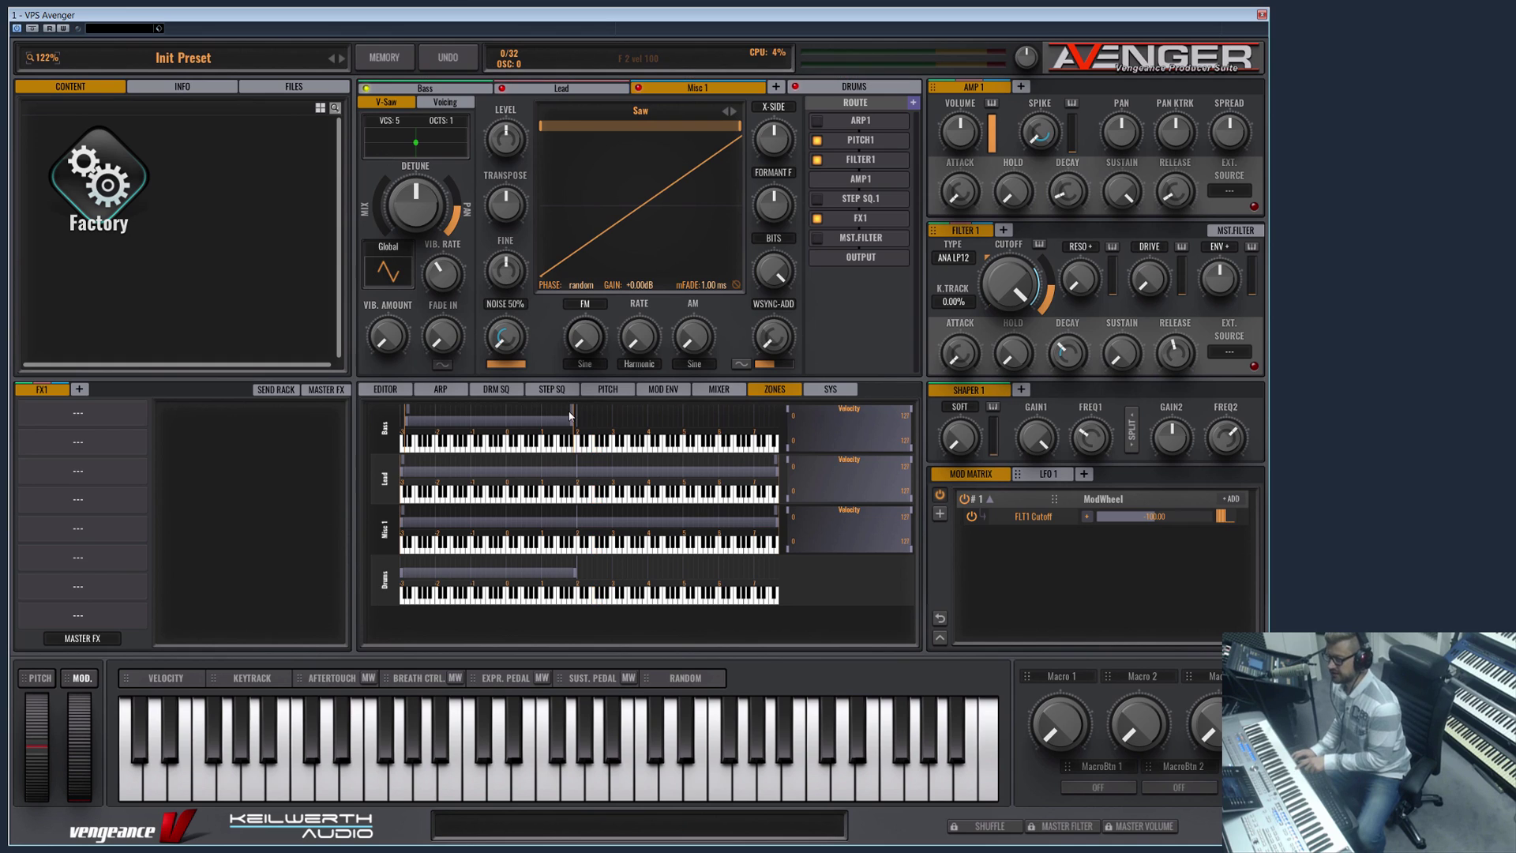
drag(574, 428, 576, 427)
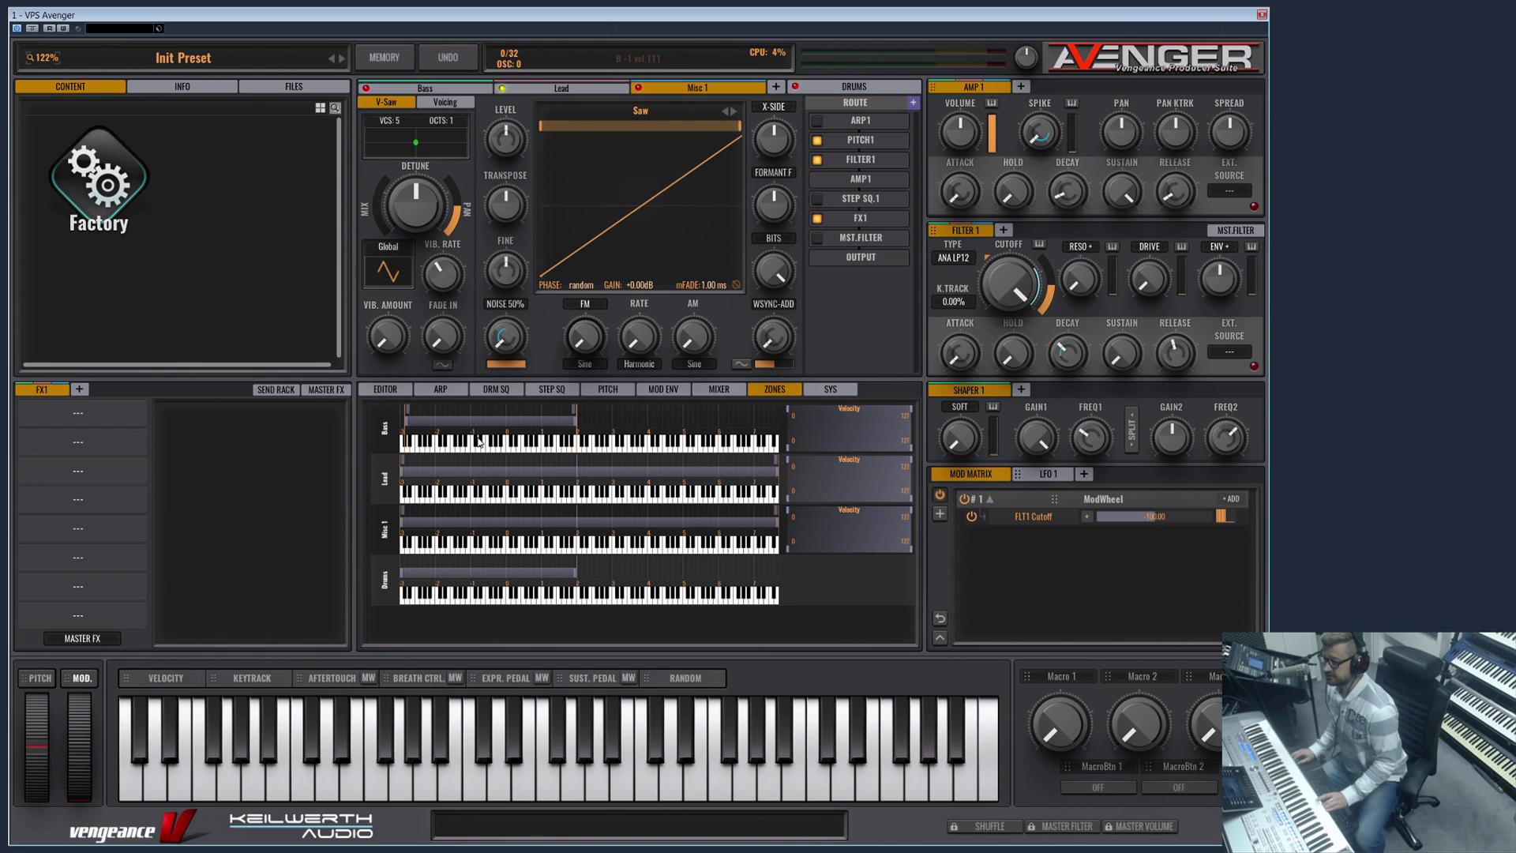
drag(404, 476, 581, 479)
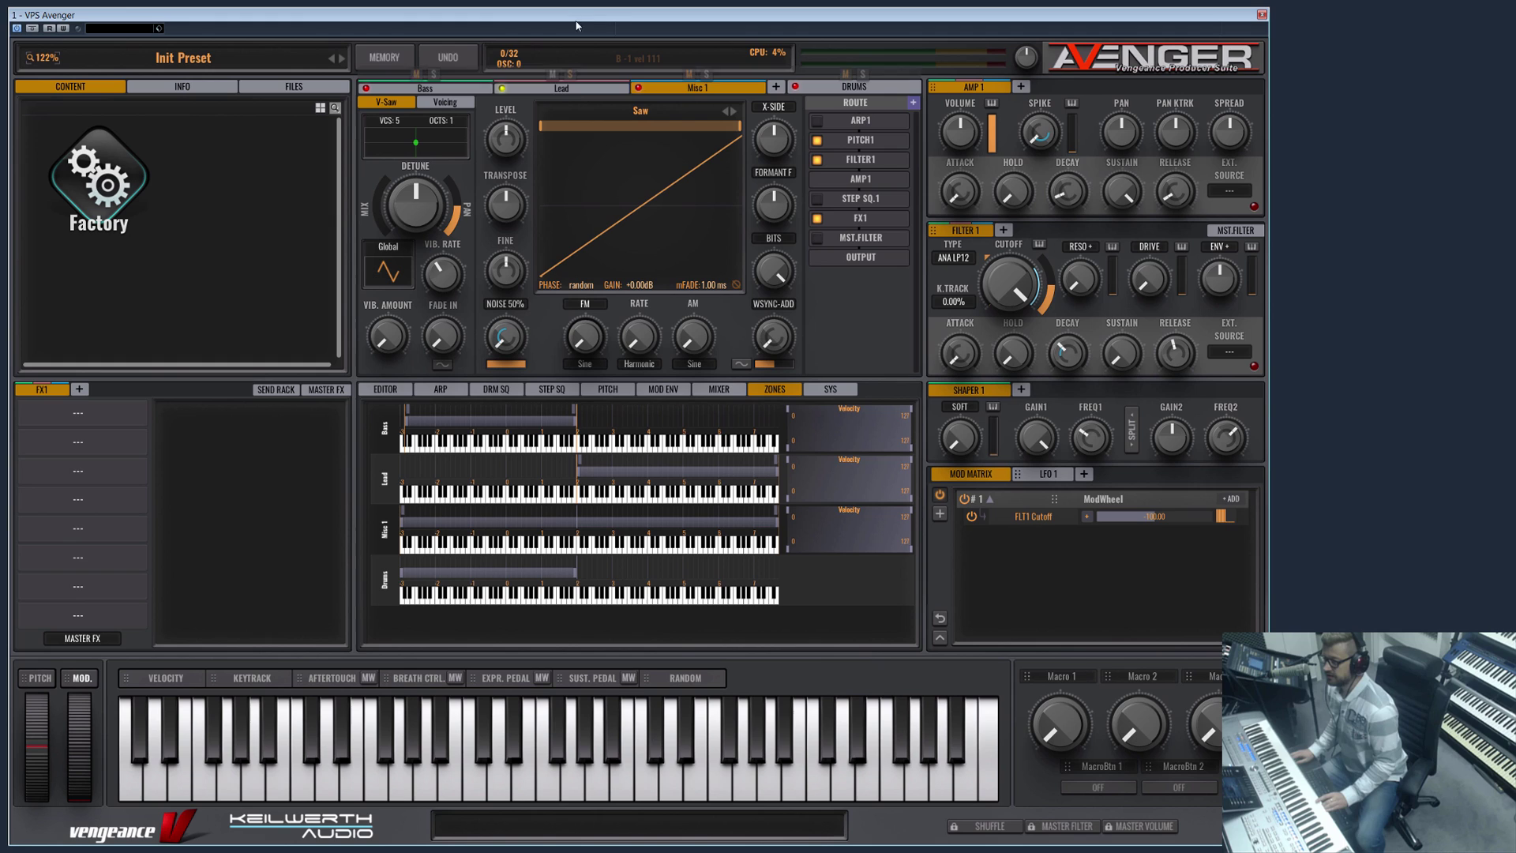
click(599, 196)
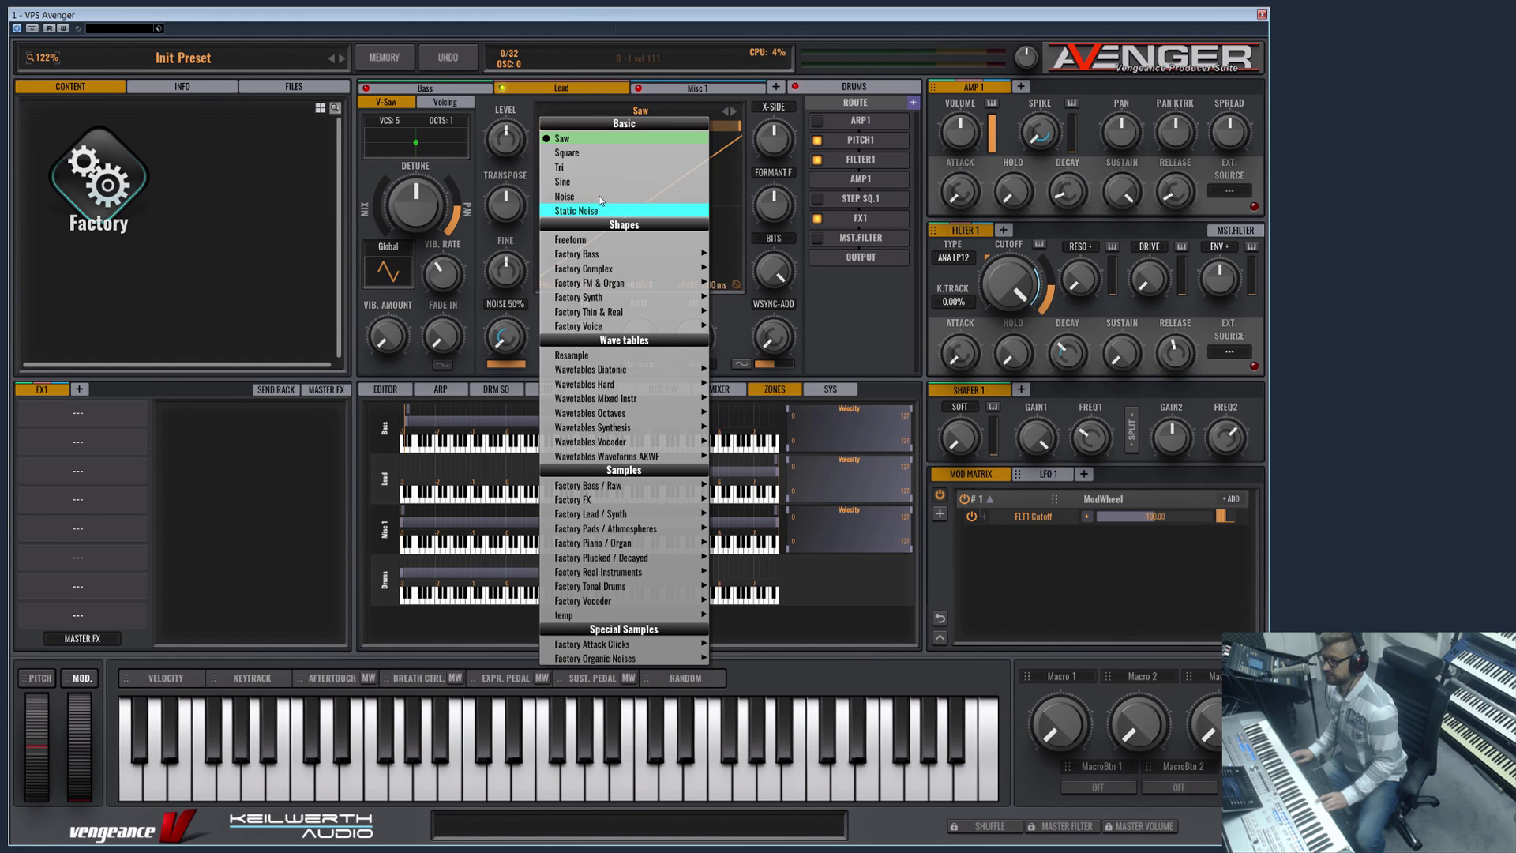
click(585, 153)
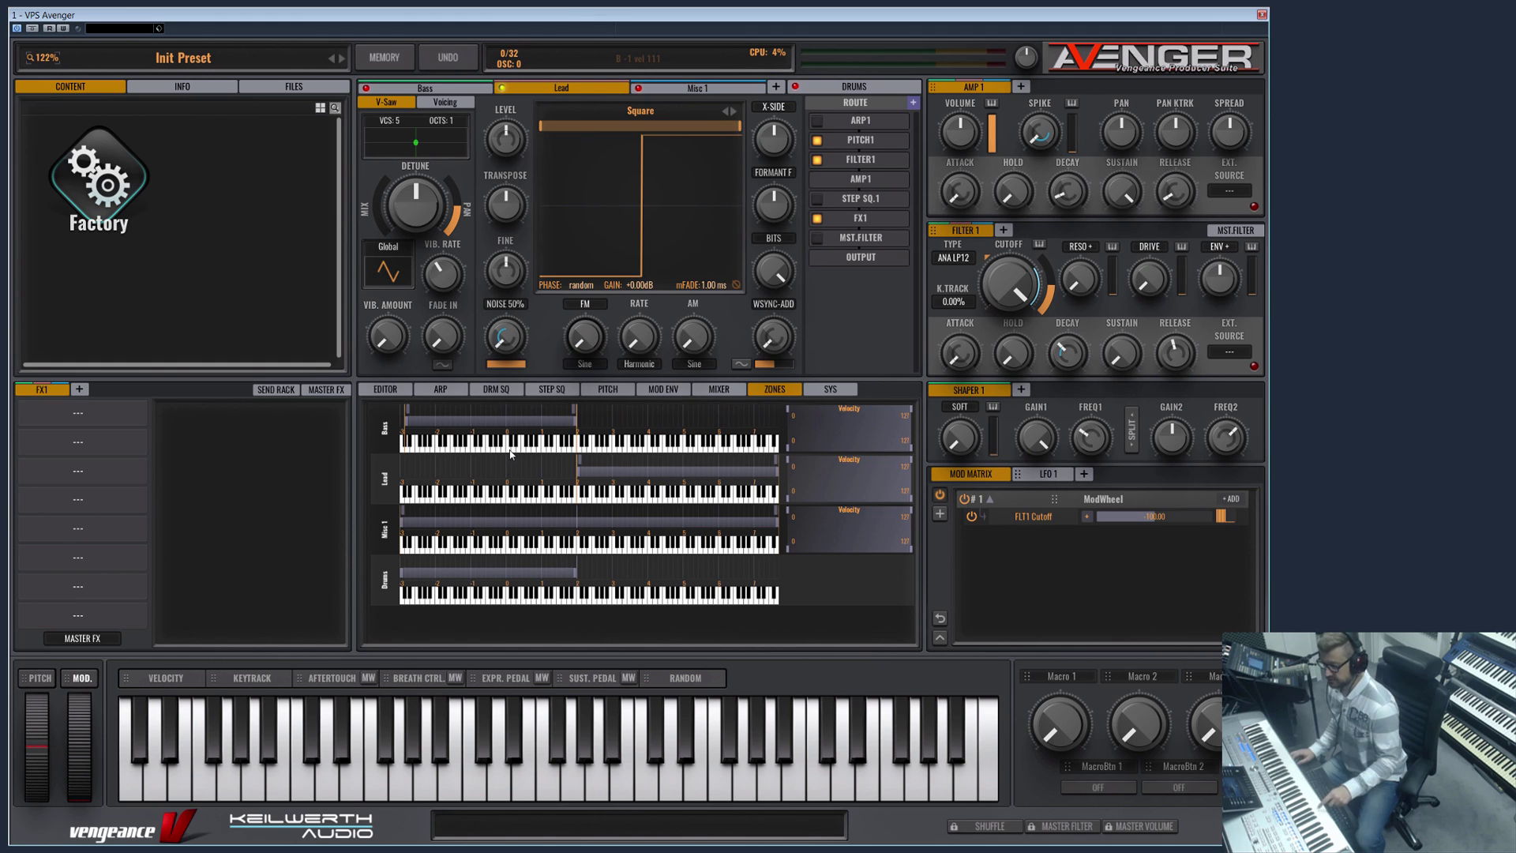
mouse_move(551, 81)
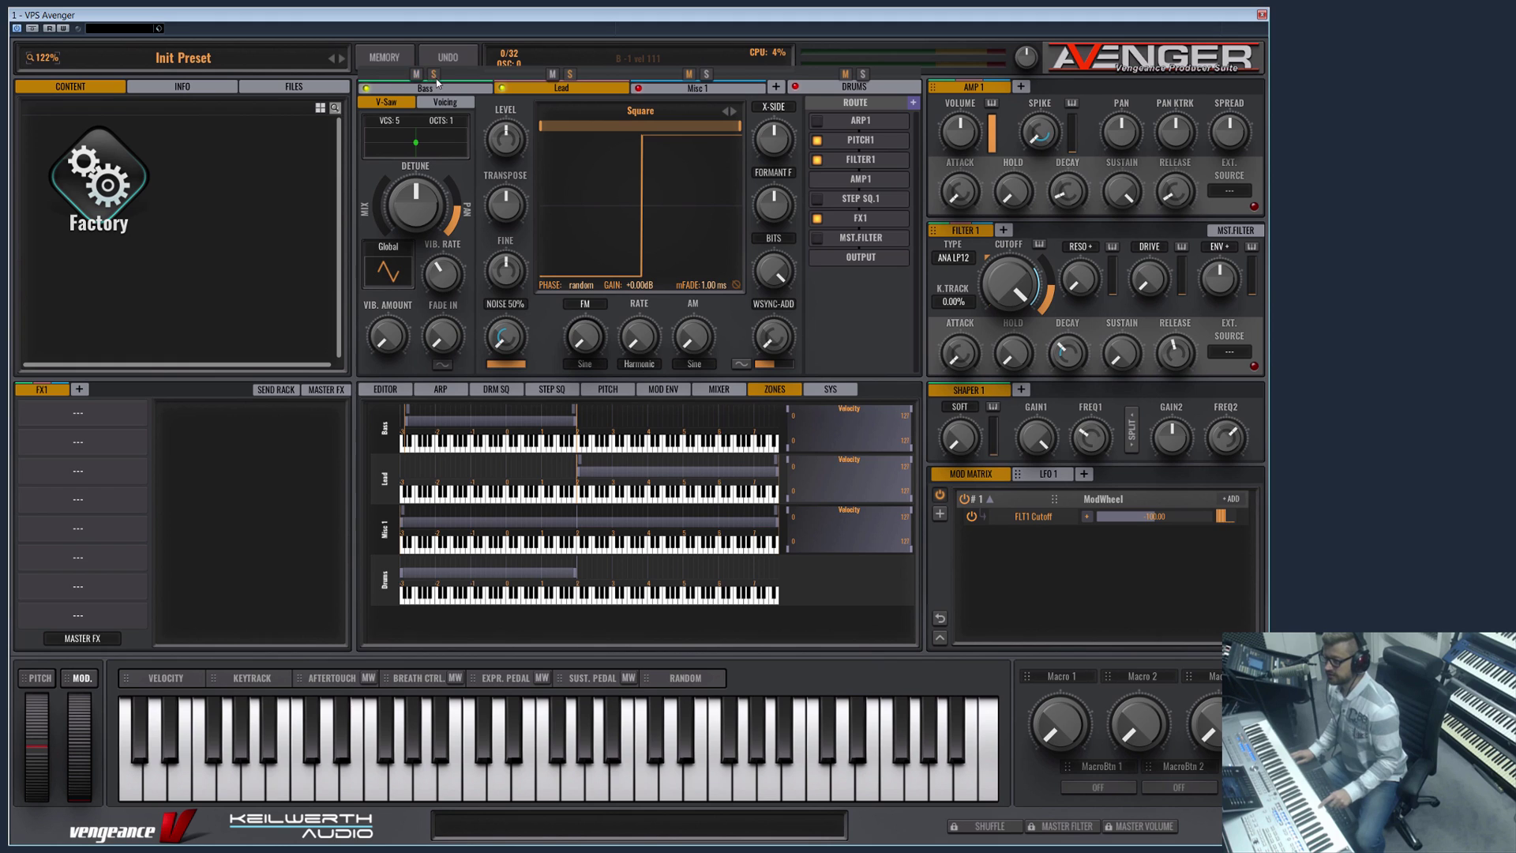
mouse_move(517, 306)
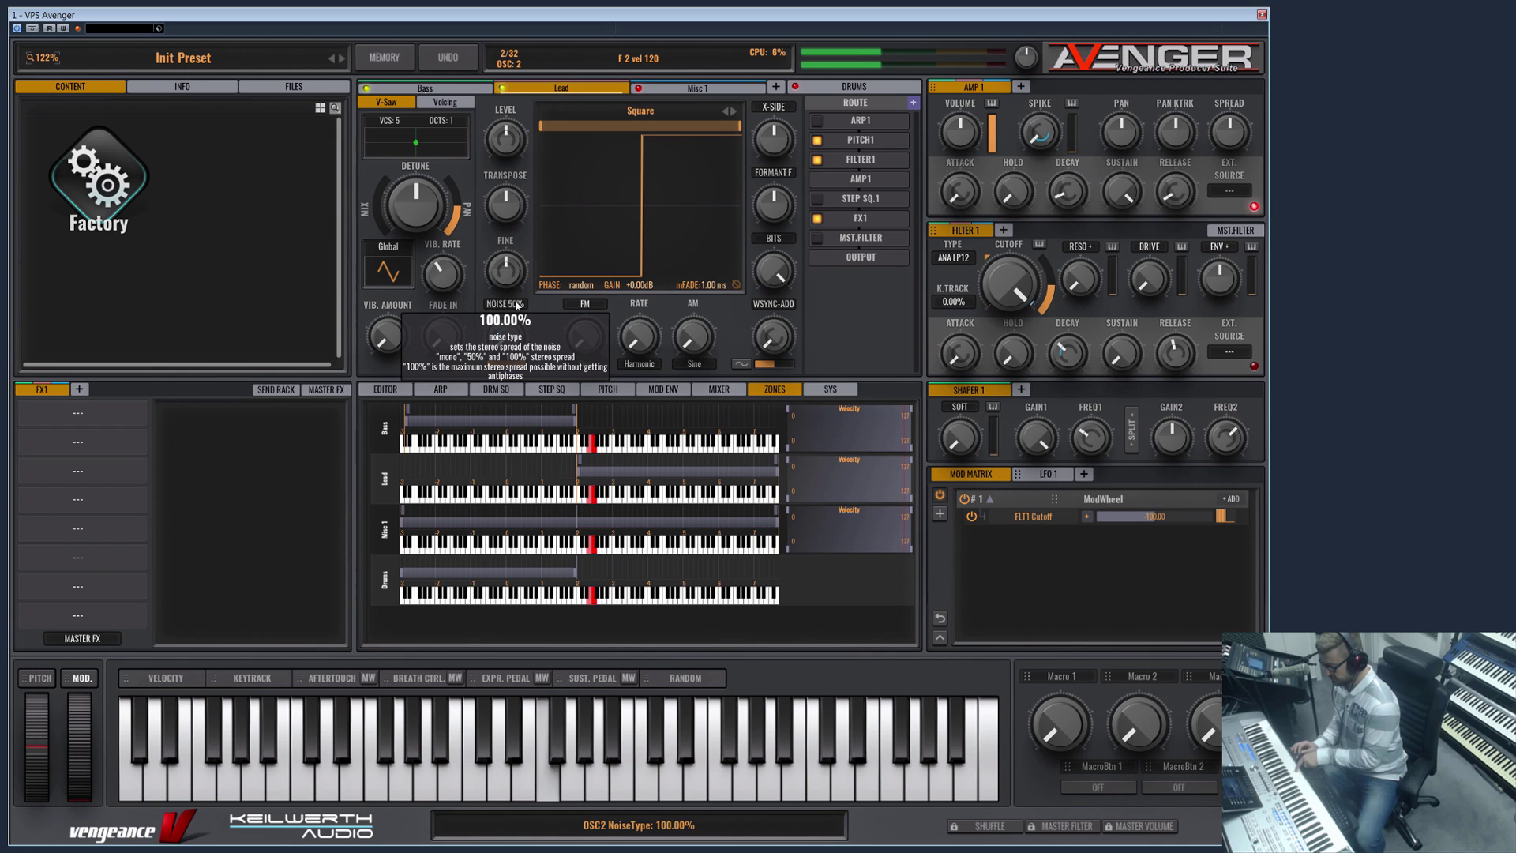
click(462, 59)
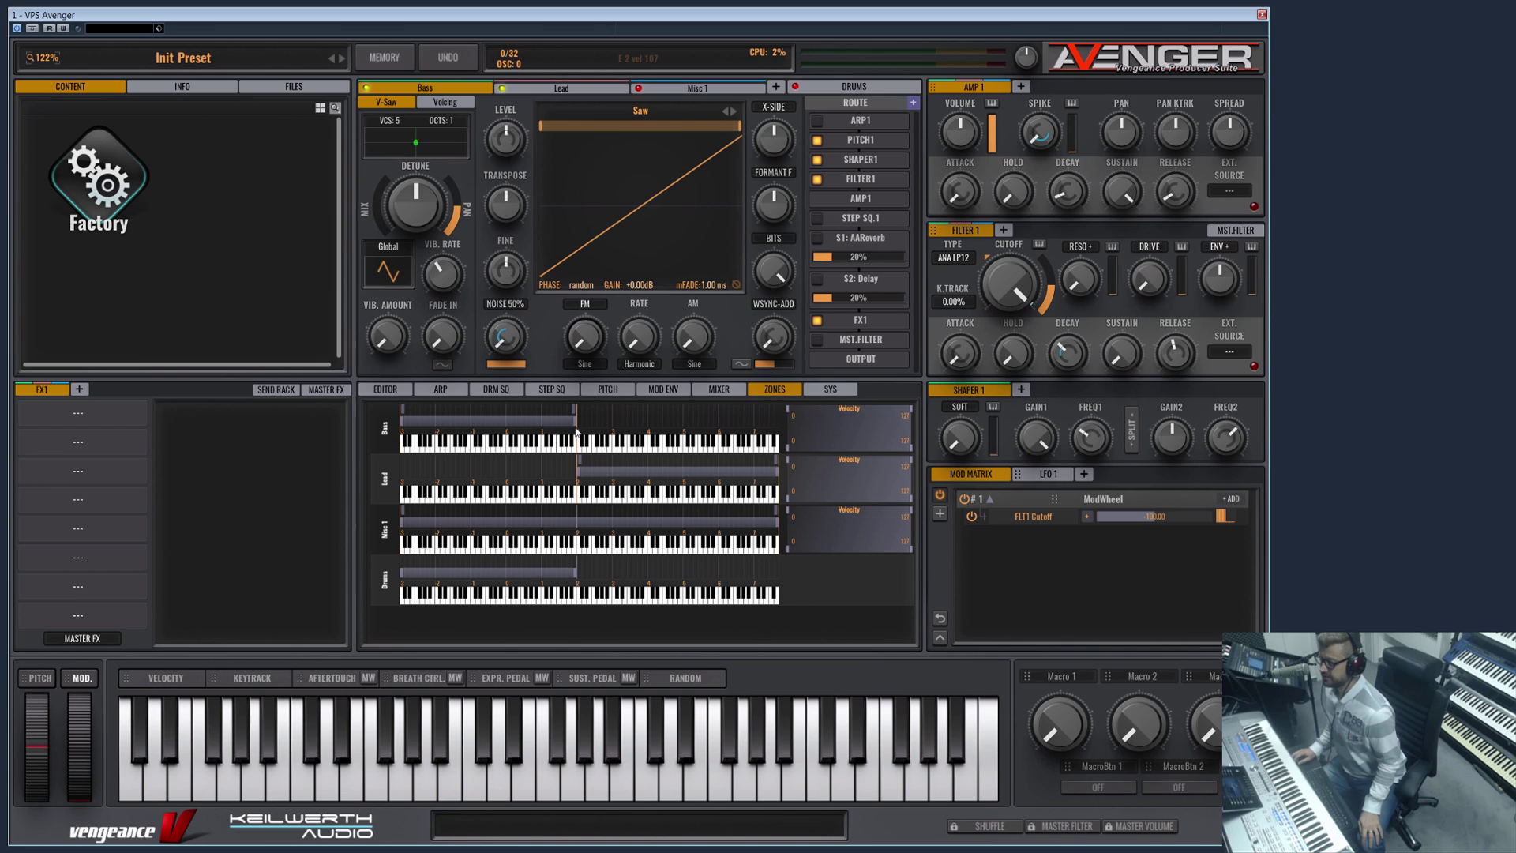
Raise the Bass zone's top key to B 2 and stretch the Lead zone down to C-3
mouse_move(576, 425)
mouse_down()
mouse_move(614, 433)
mouse_move(531, 418)
mouse_move(628, 433)
mouse_move(584, 409)
mouse_move(522, 410)
mouse_up()
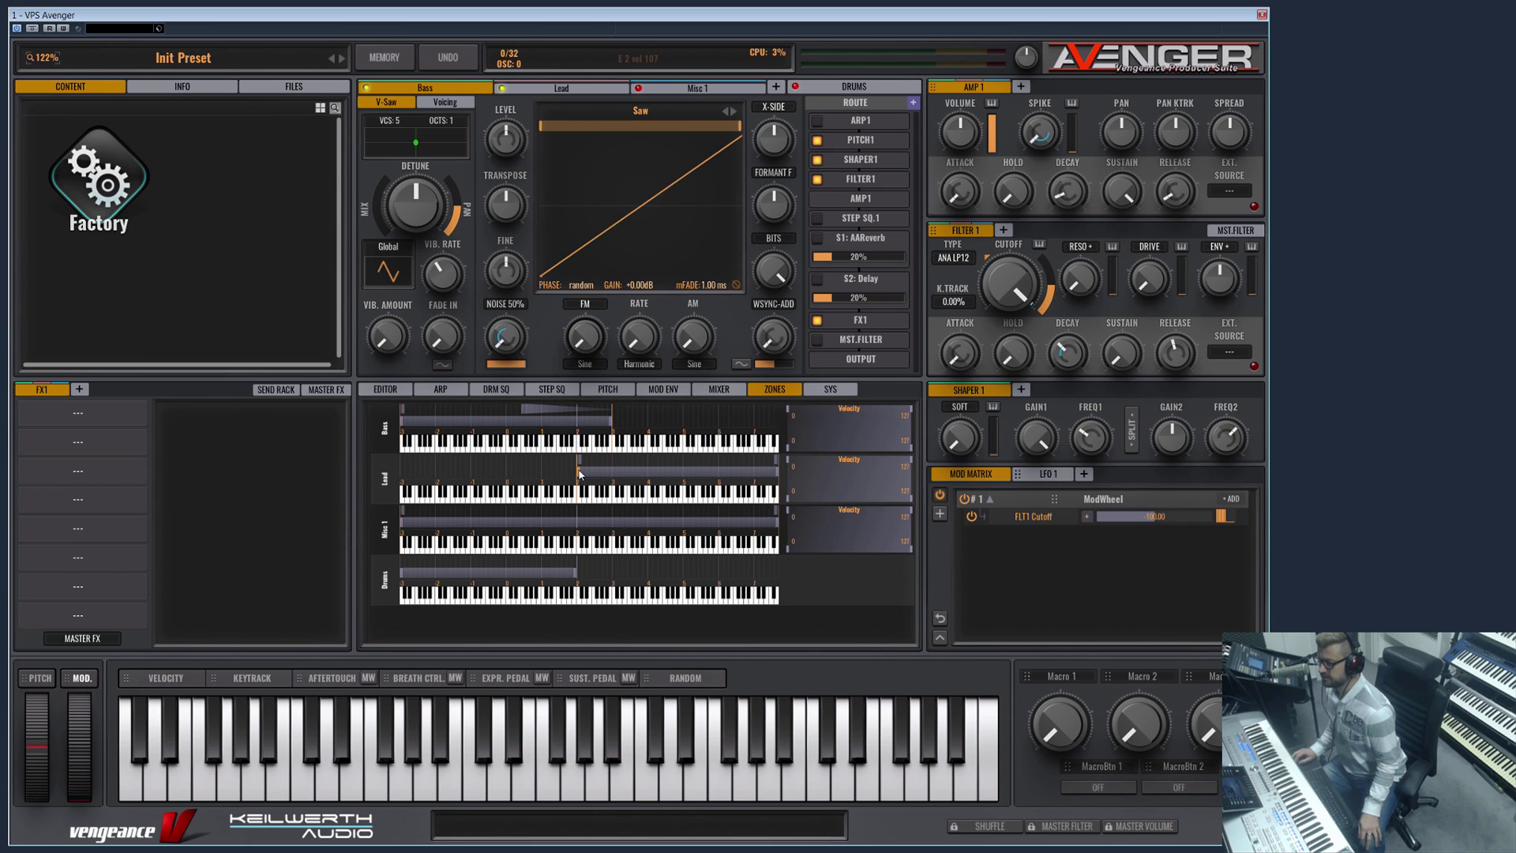
mouse_move(579, 472)
mouse_down()
mouse_move(522, 463)
mouse_move(606, 462)
mouse_up()
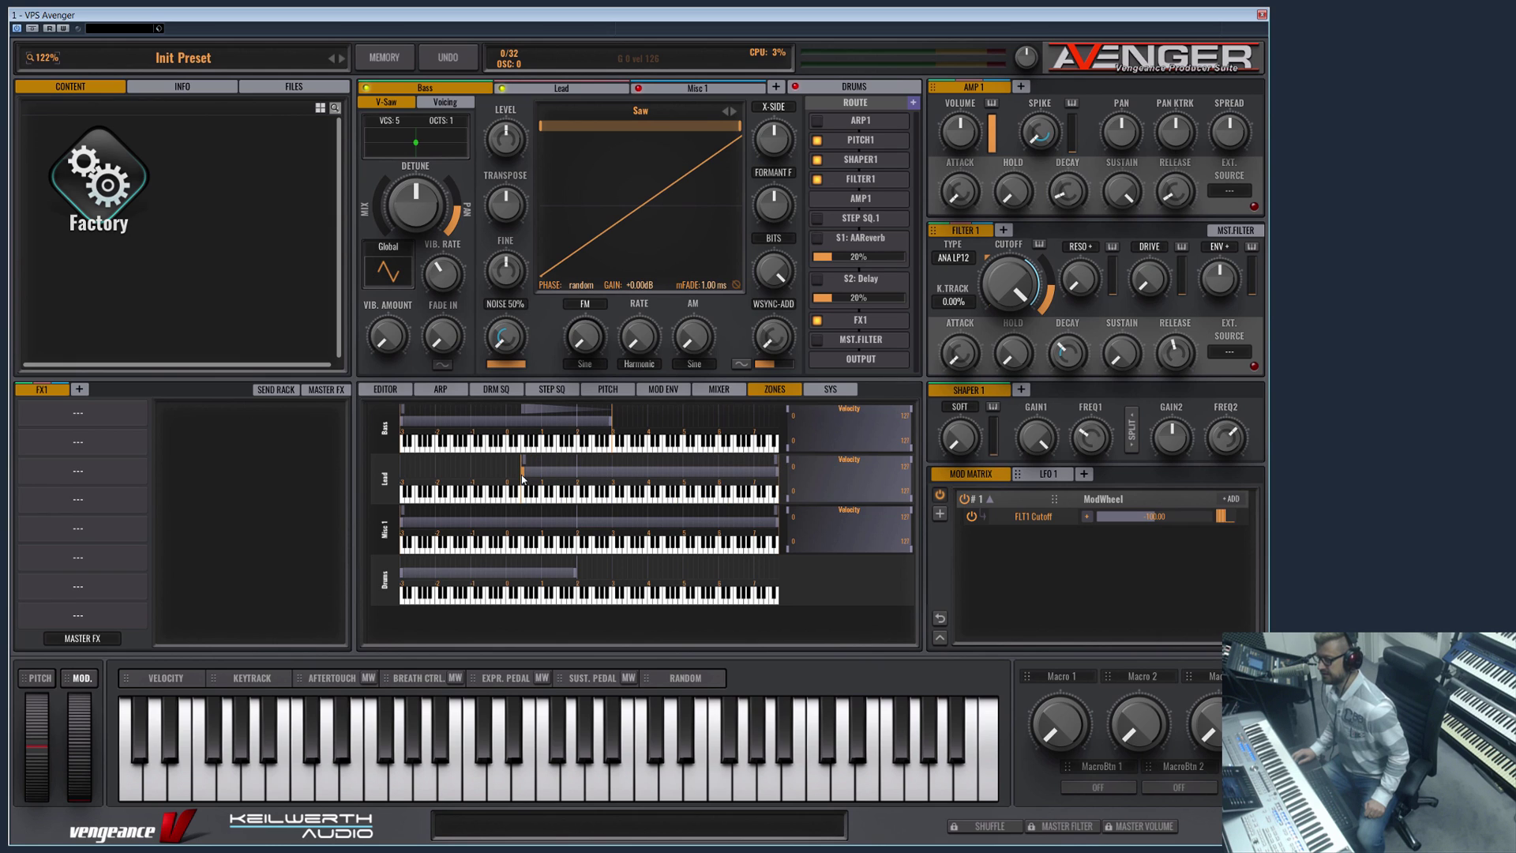
drag(556, 477, 300, 472)
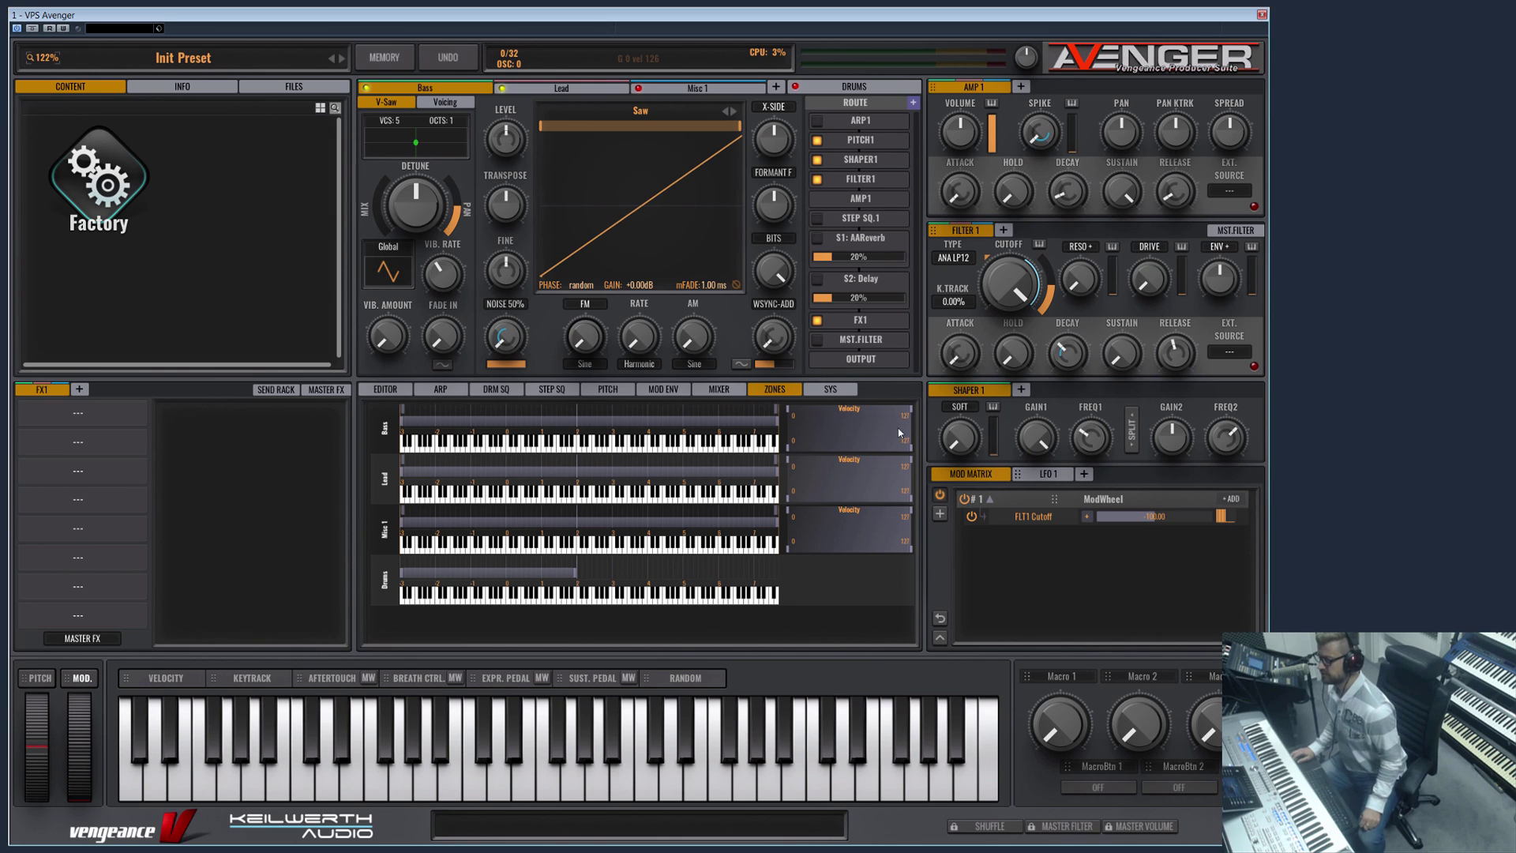
Set the Bass velocity zone's low limit to 29 and its high limit to 90
drag(788, 453, 817, 451)
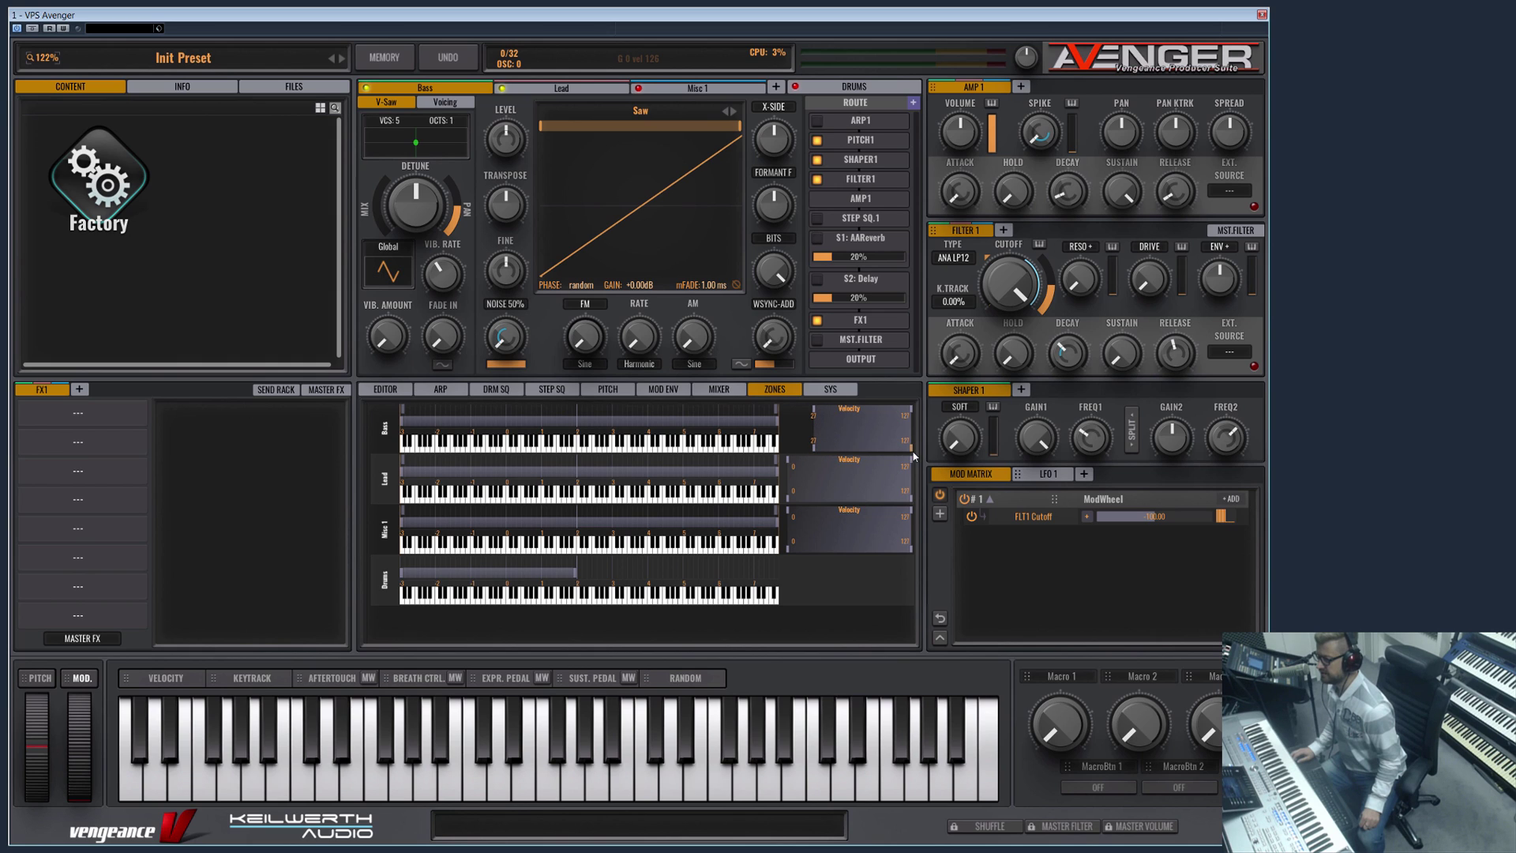
drag(912, 455, 875, 453)
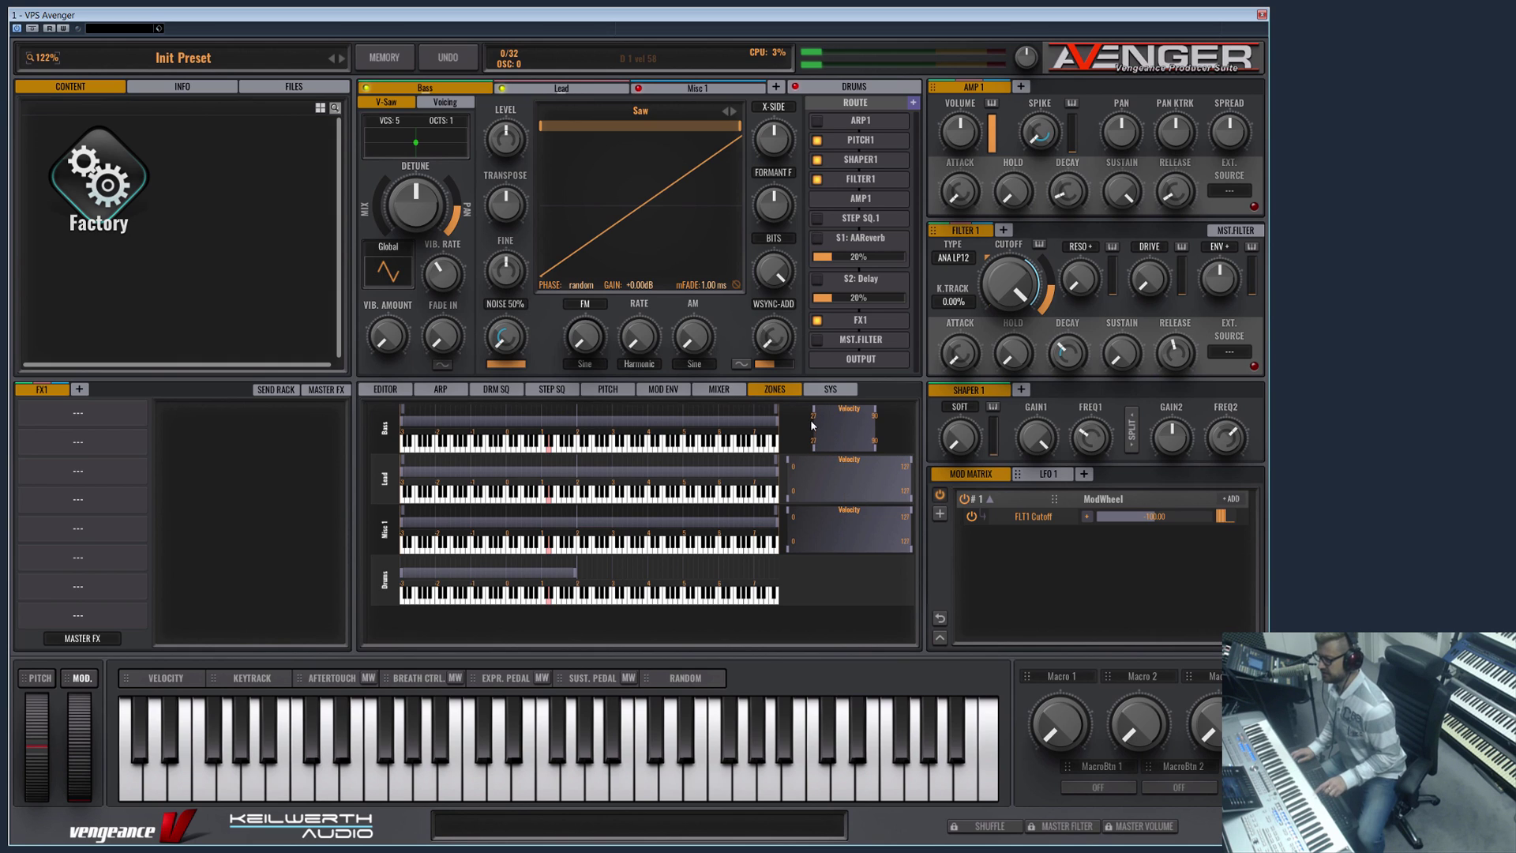
Load Piano Default on the Lead layer with an amp release of about 2143 ms
click(553, 88)
click(640, 111)
mouse_move(610, 560)
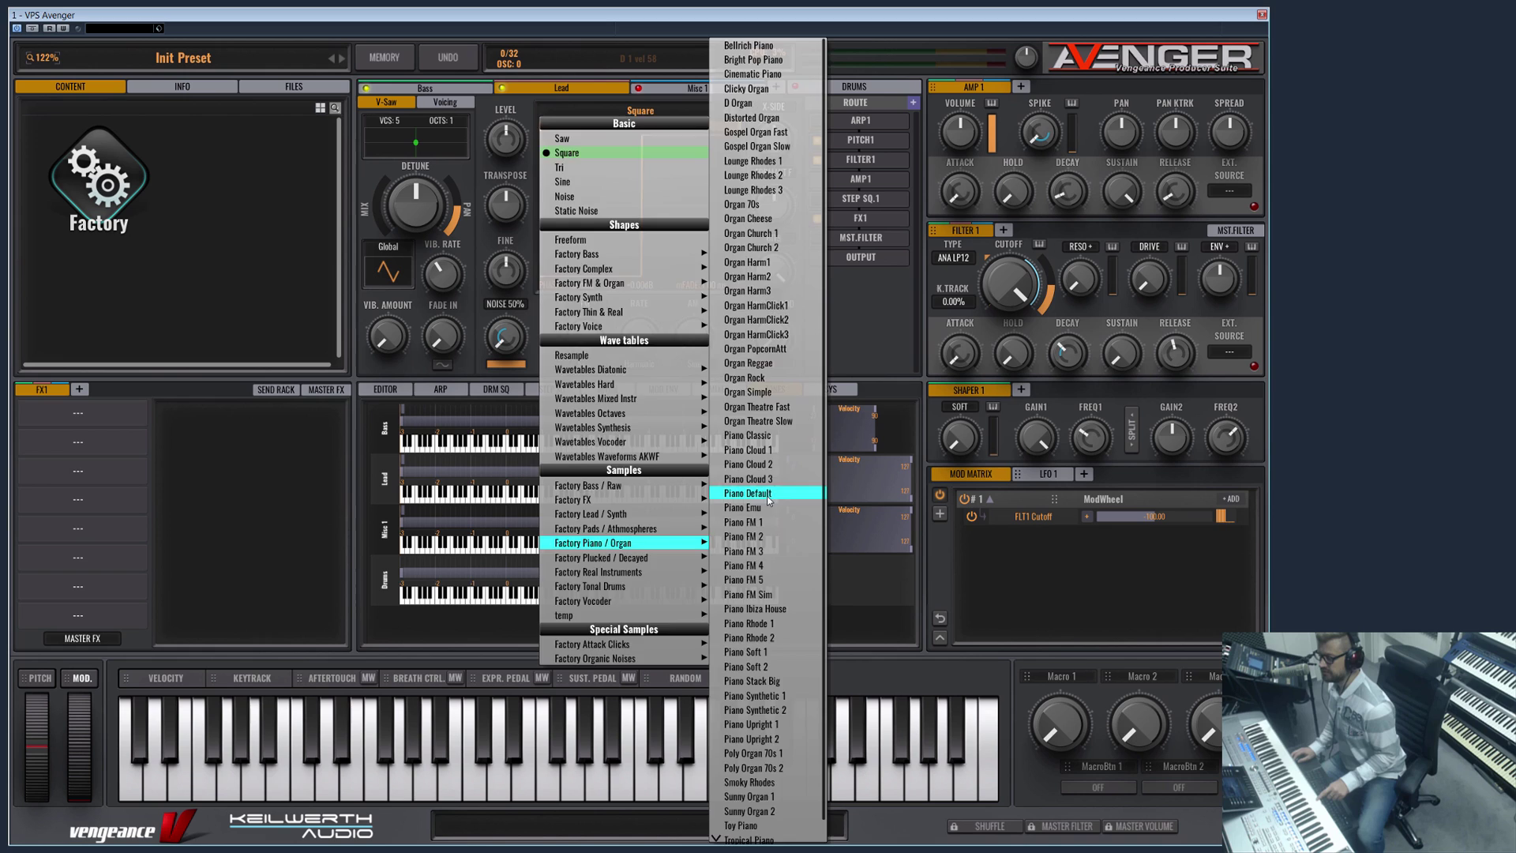
click(747, 494)
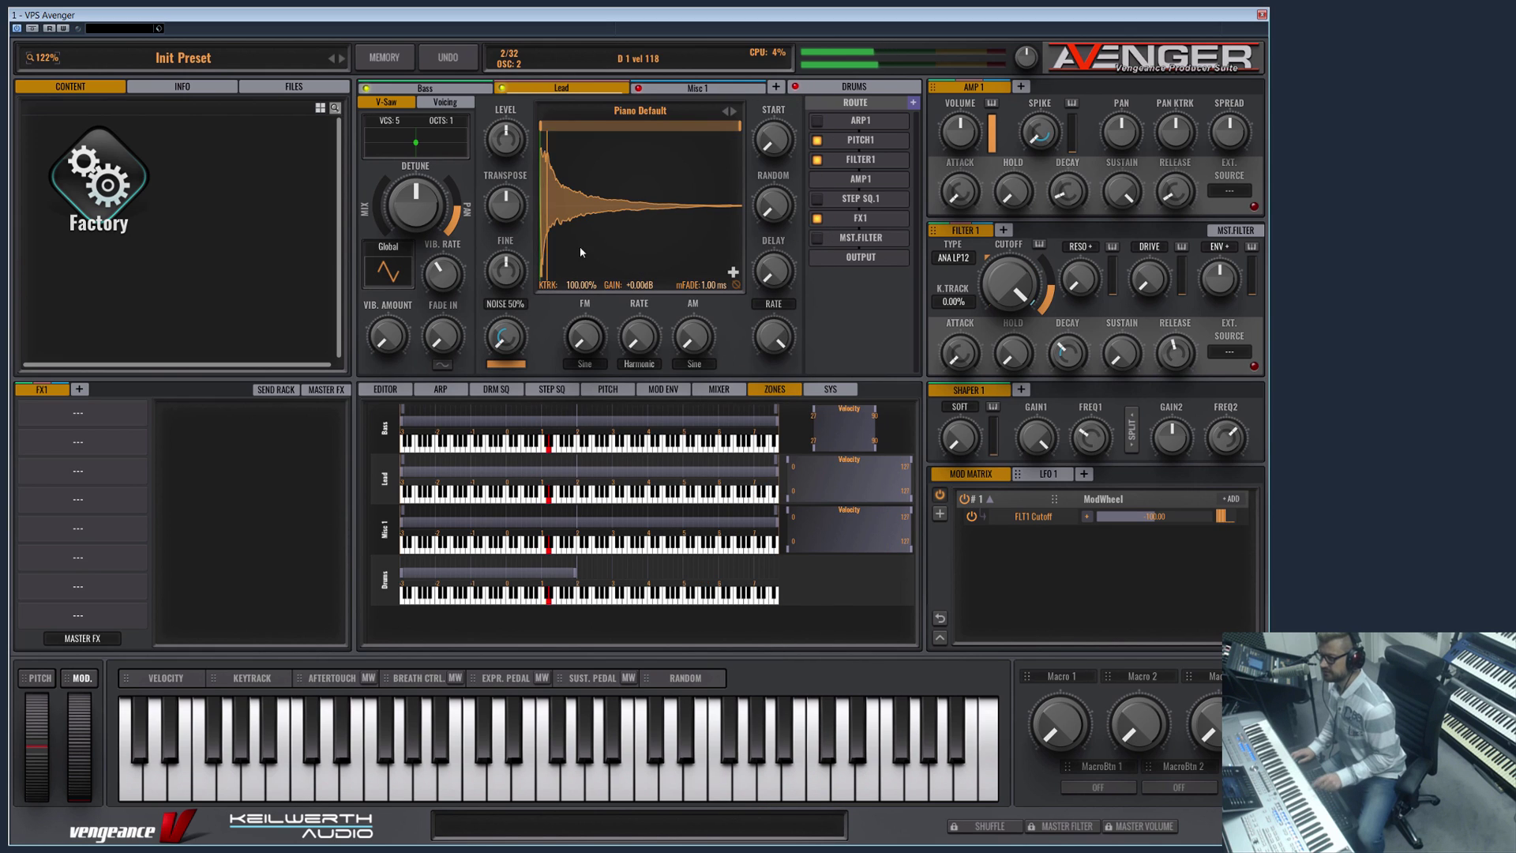
drag(1175, 192, 1184, 129)
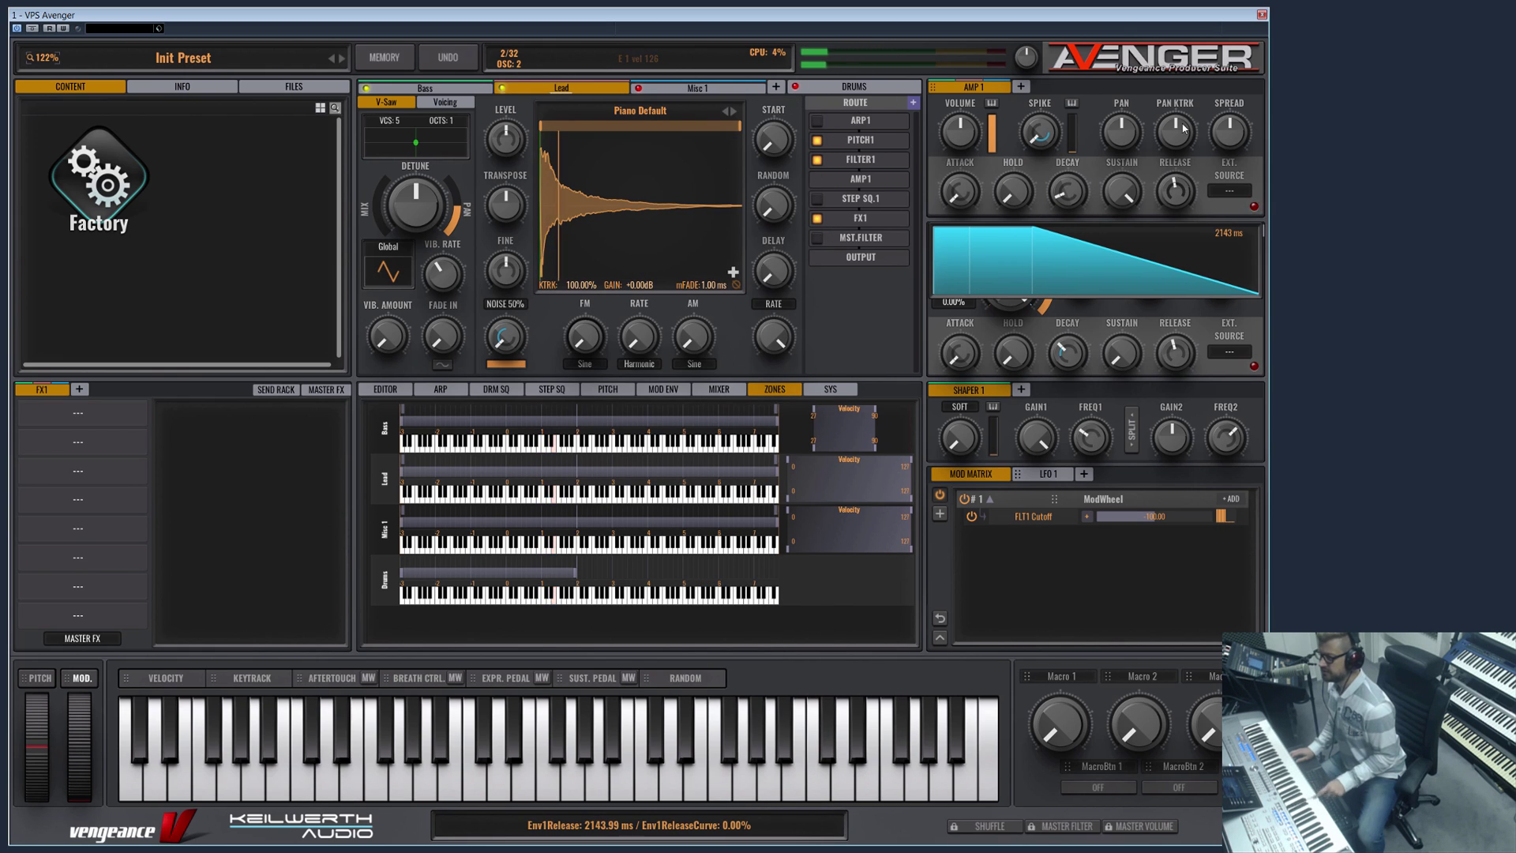
click(458, 87)
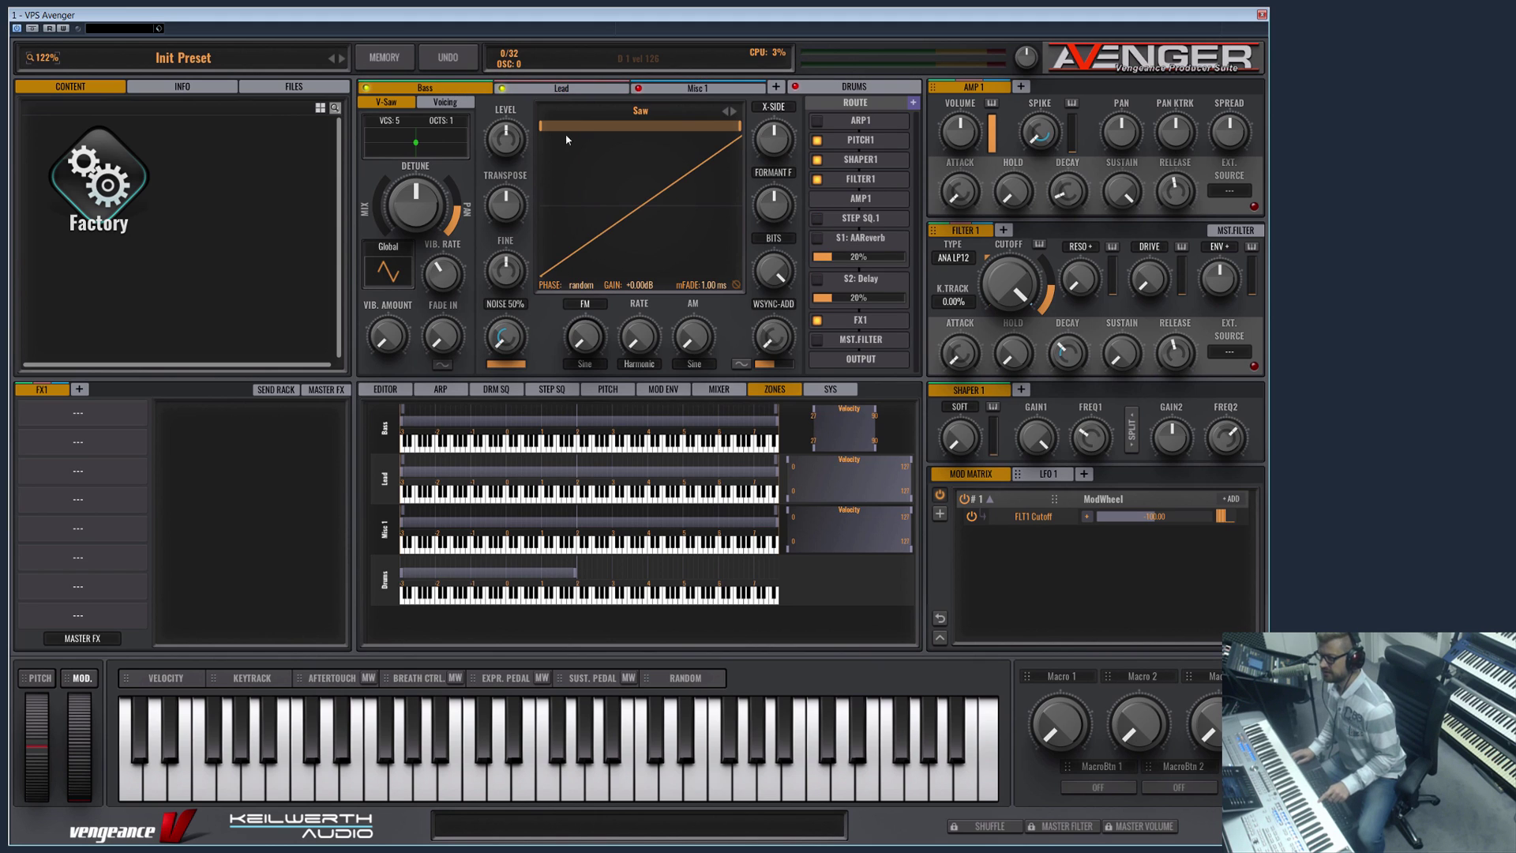
mouse_move(444, 88)
Solo the Bass layer, silencing Lead, Misc 1 and Drums
click(433, 74)
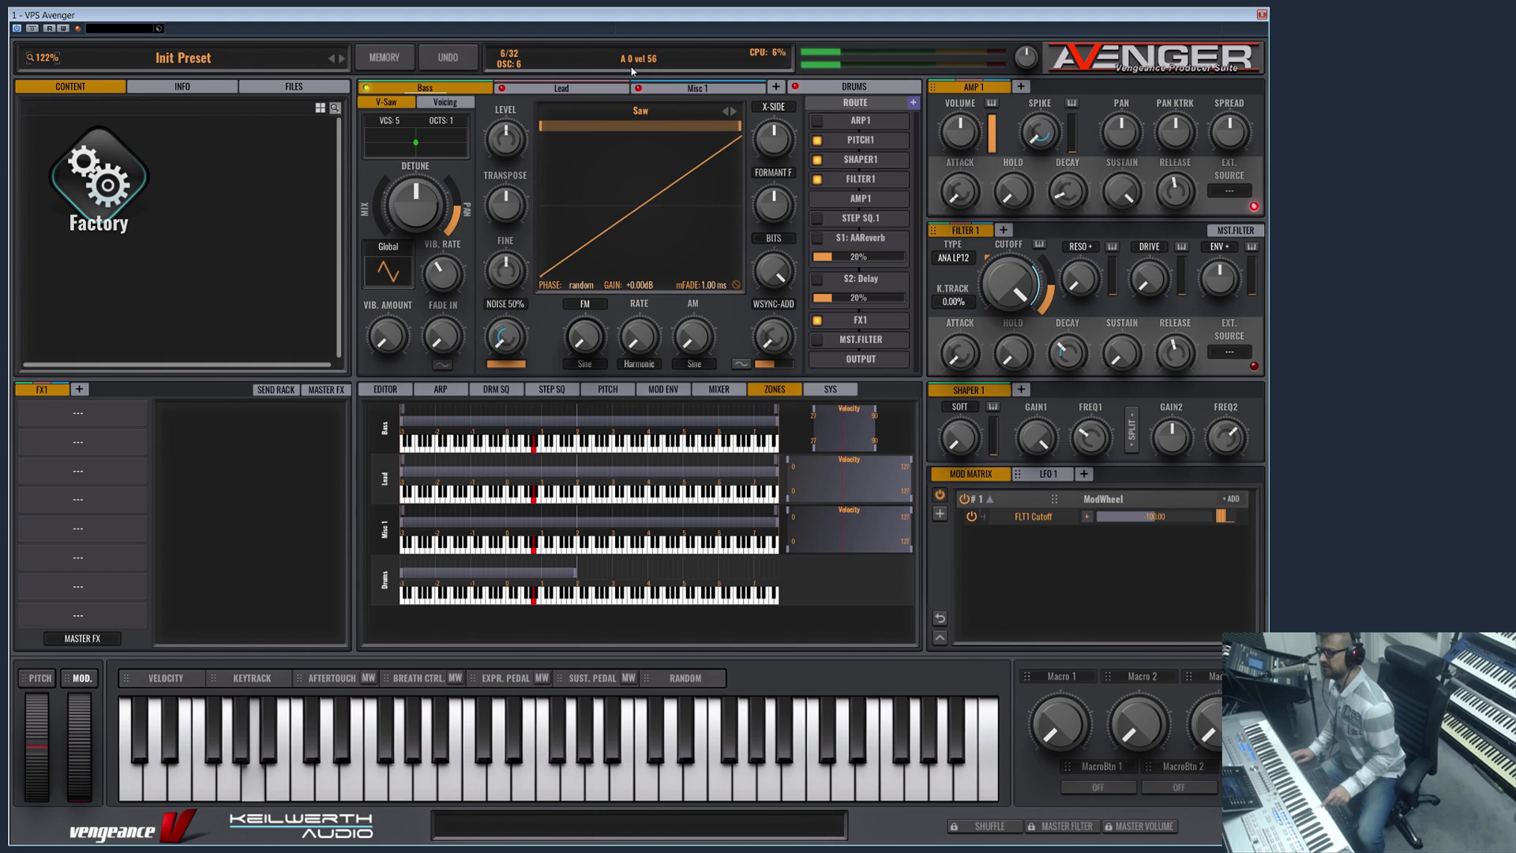
mouse_move(630, 71)
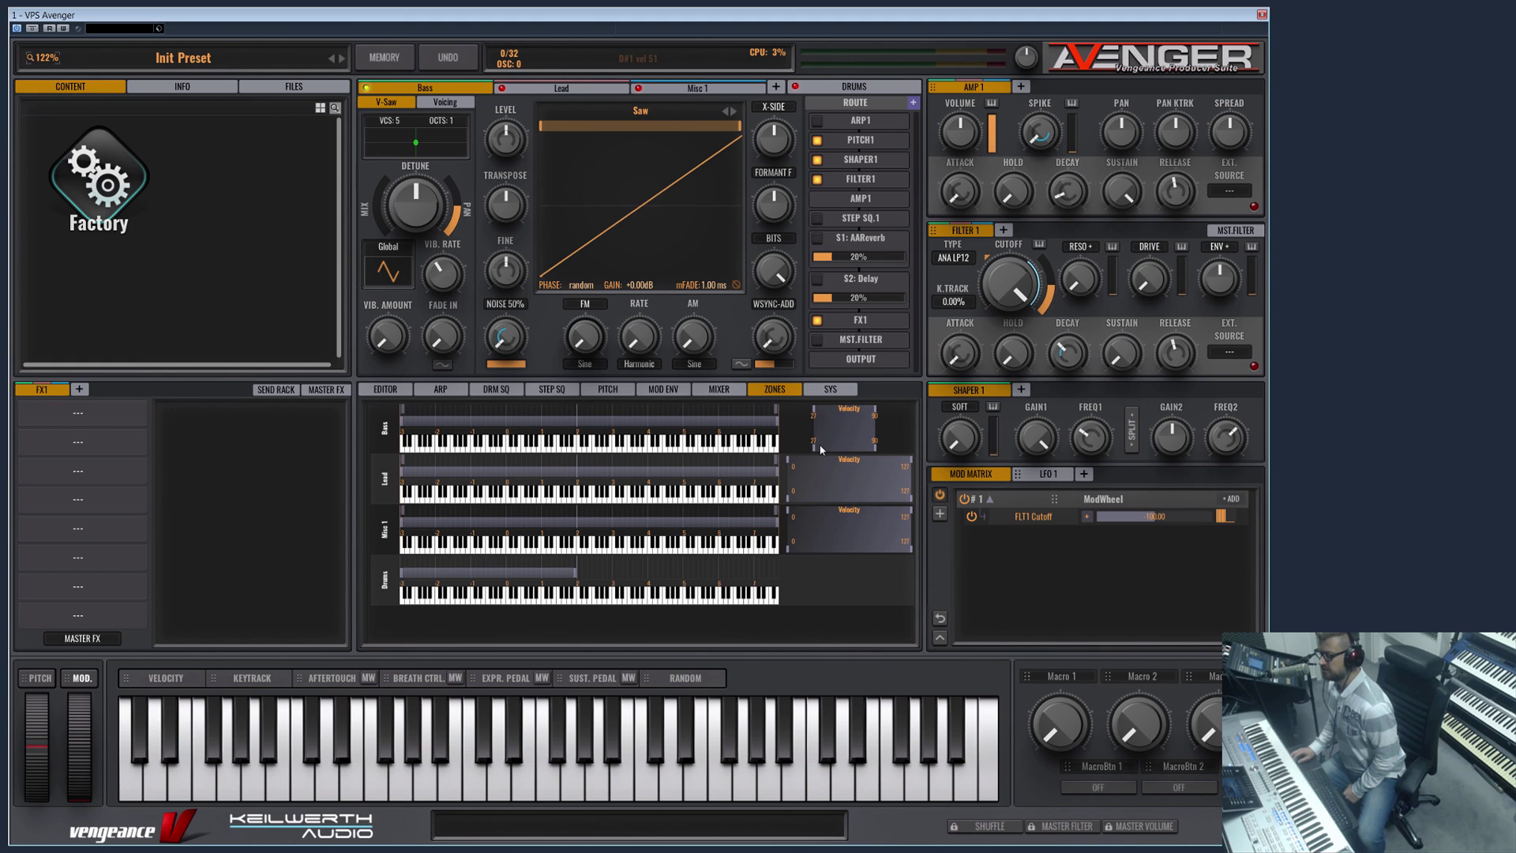
Limit Bass to velocities 0–65 and Lead to 67–127, without velocity fades
drag(815, 414, 834, 411)
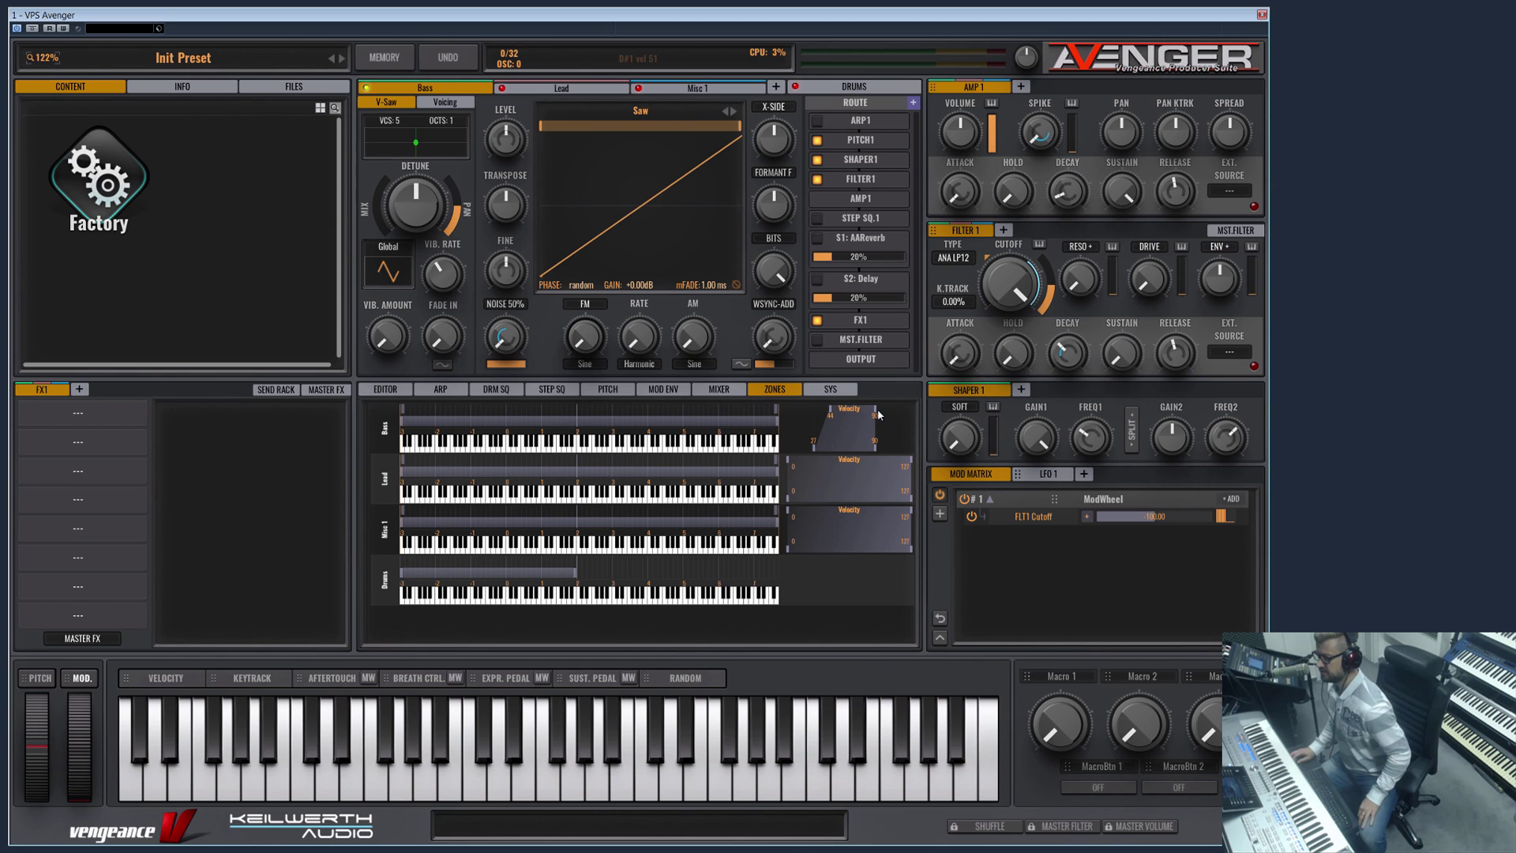
drag(876, 414, 853, 407)
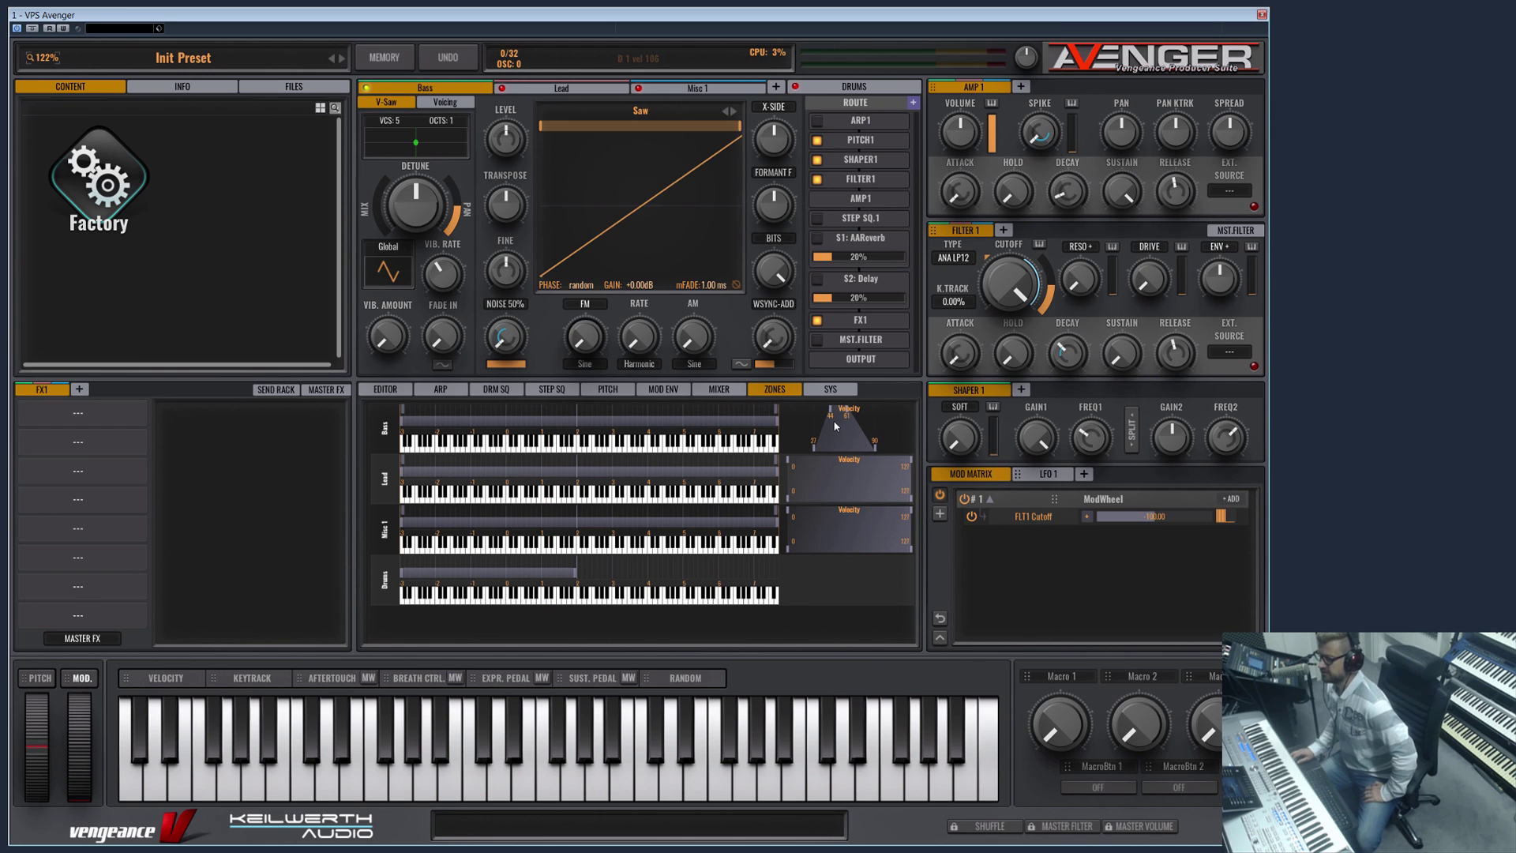
drag(830, 409, 907, 416)
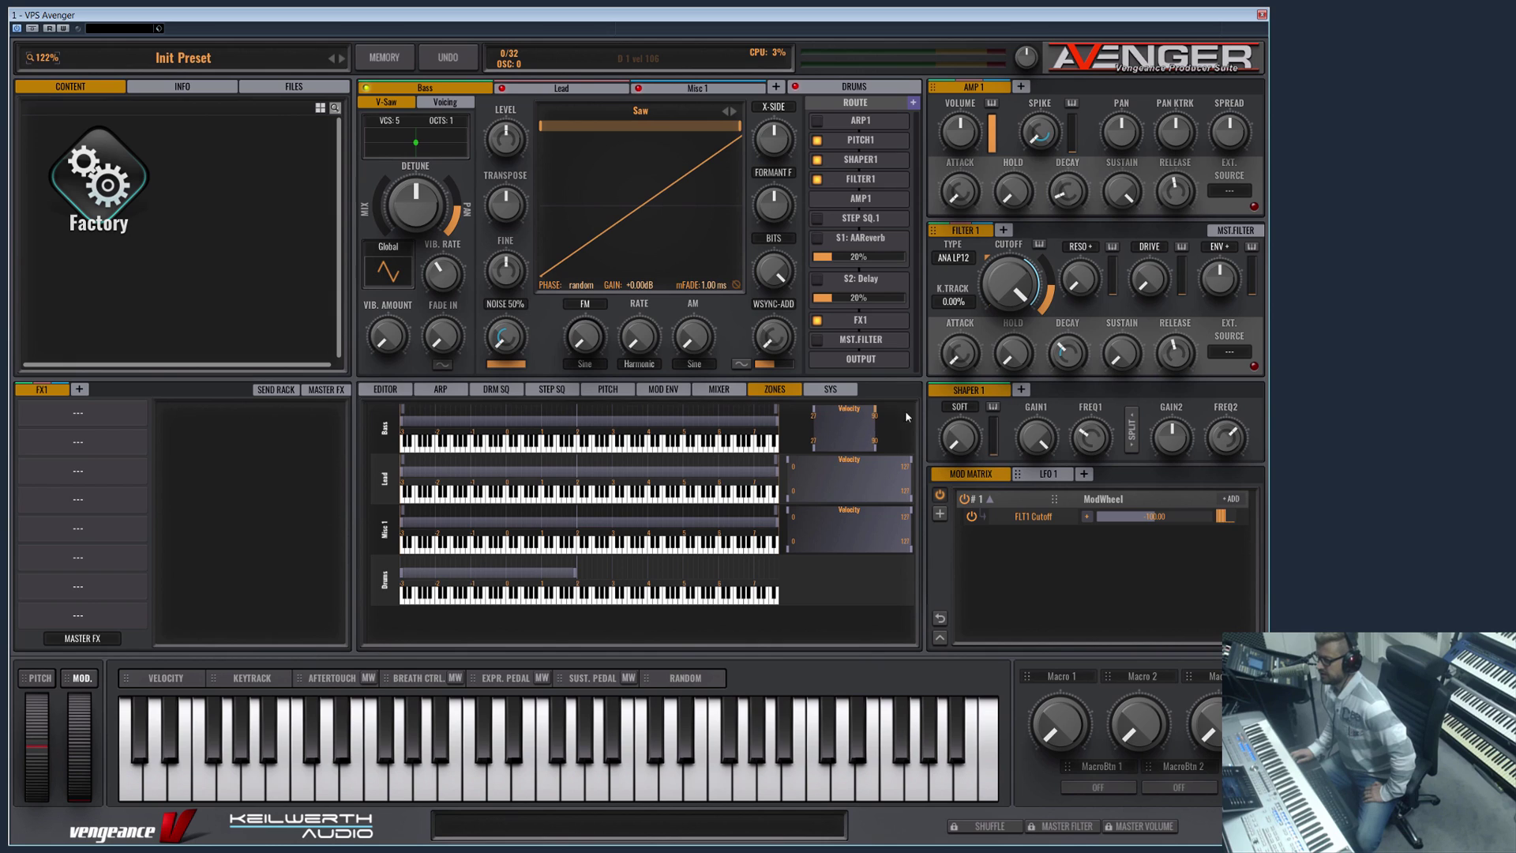
drag(814, 450, 775, 421)
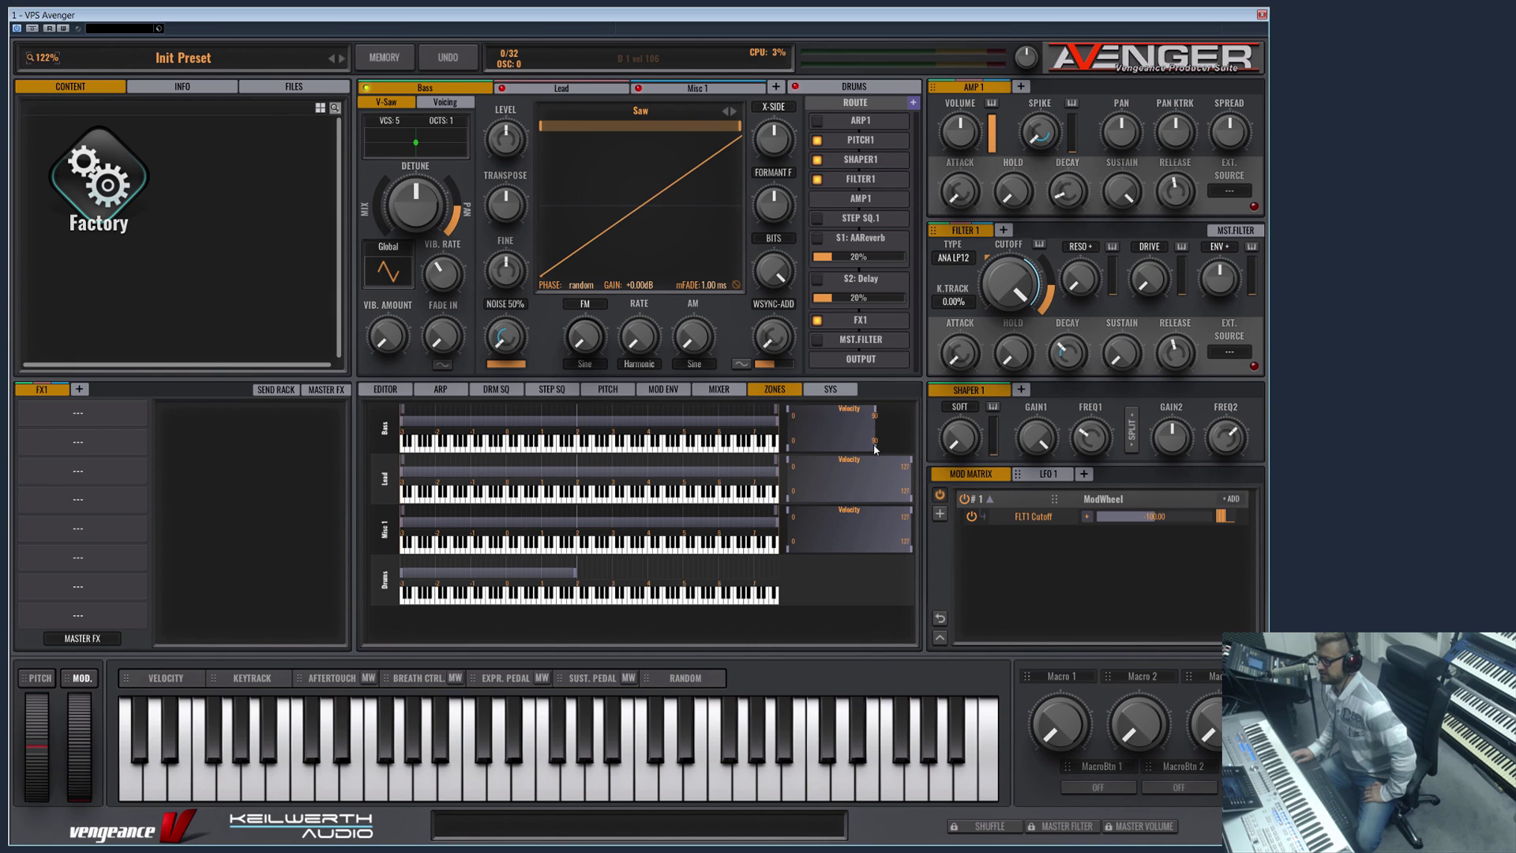
mouse_move(875, 451)
mouse_down()
mouse_move(842, 452)
mouse_move(853, 455)
mouse_up()
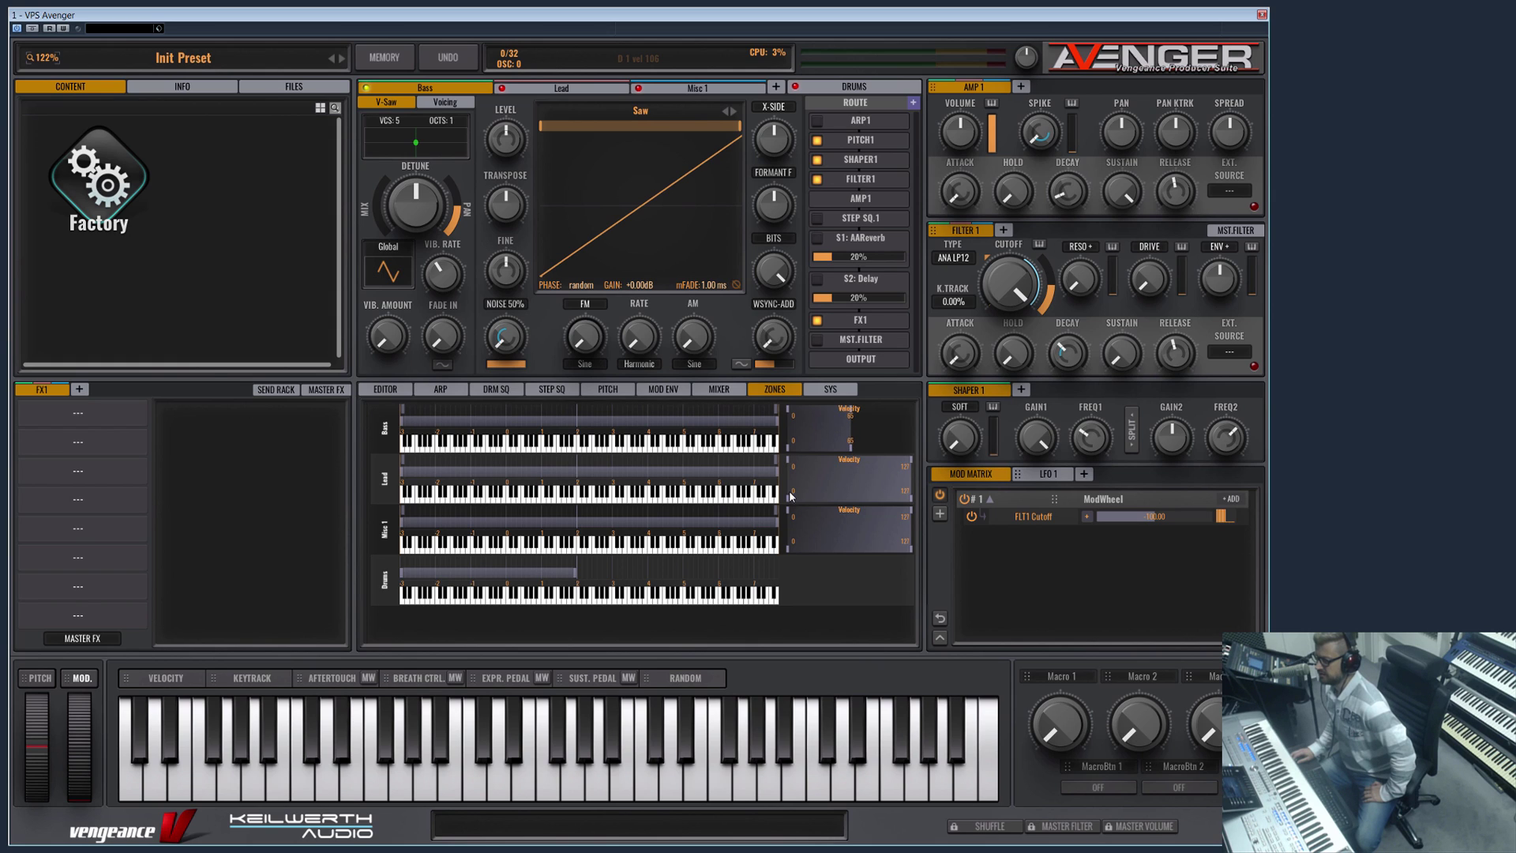
drag(817, 494, 864, 460)
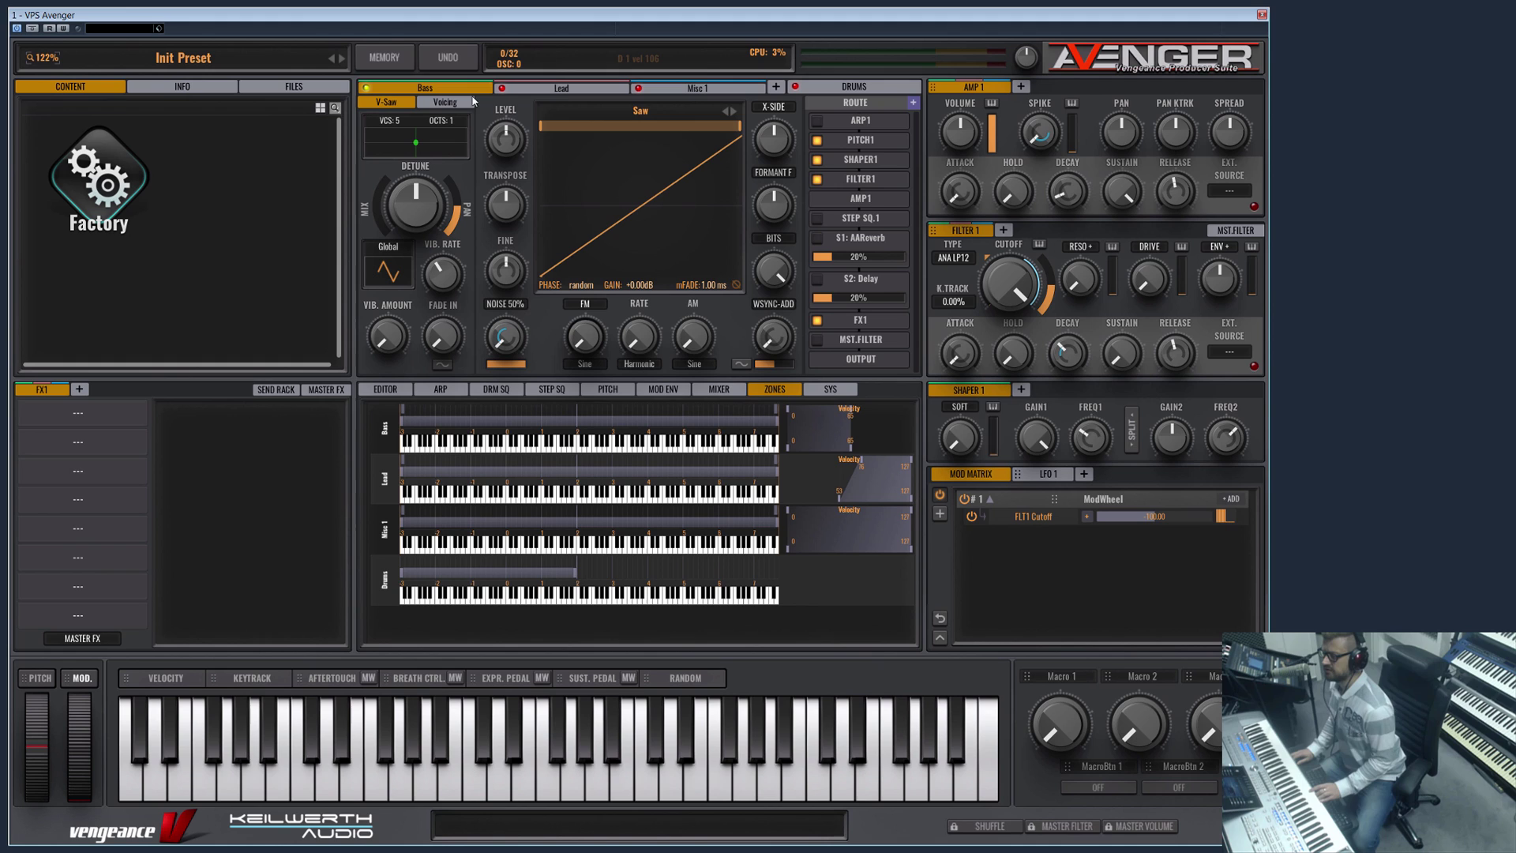
Turn the Bass V-Saw mix to 100% and widen its velocity zone to 0–127
drag(385, 176, 393, 153)
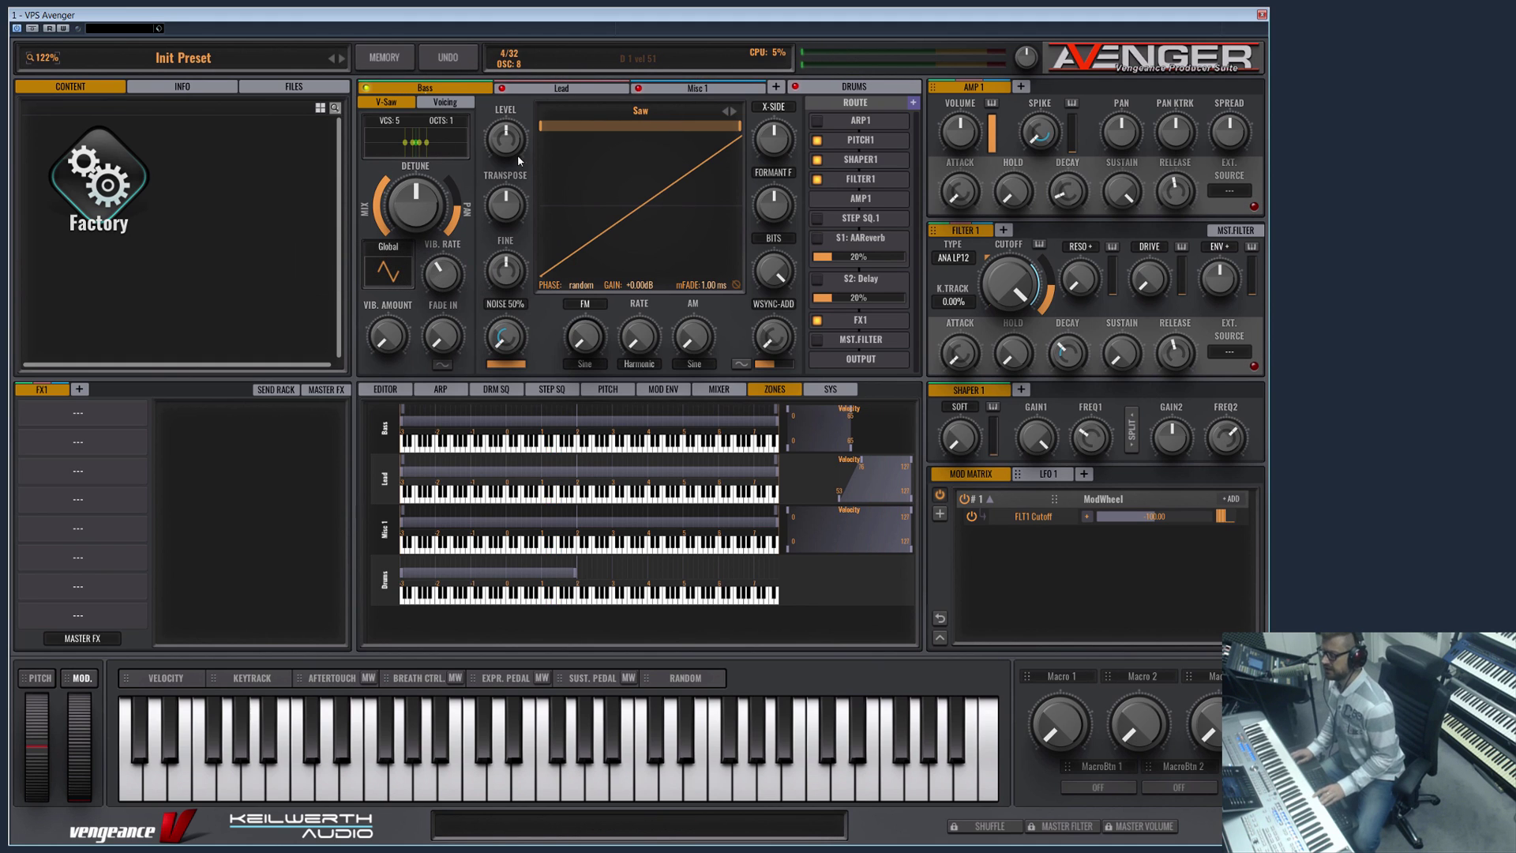
mouse_move(533, 84)
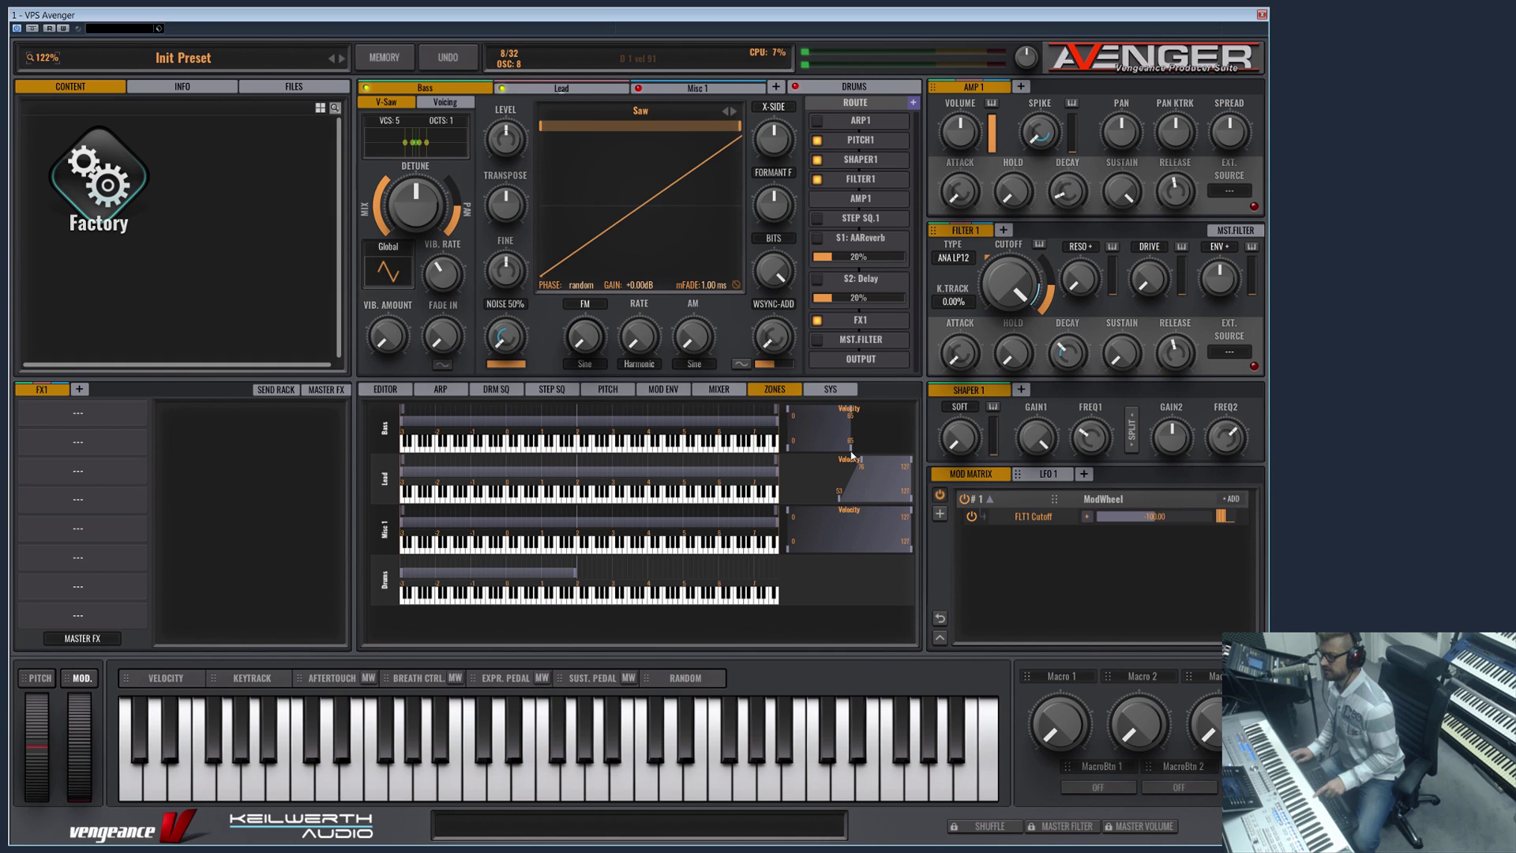
drag(852, 456, 939, 464)
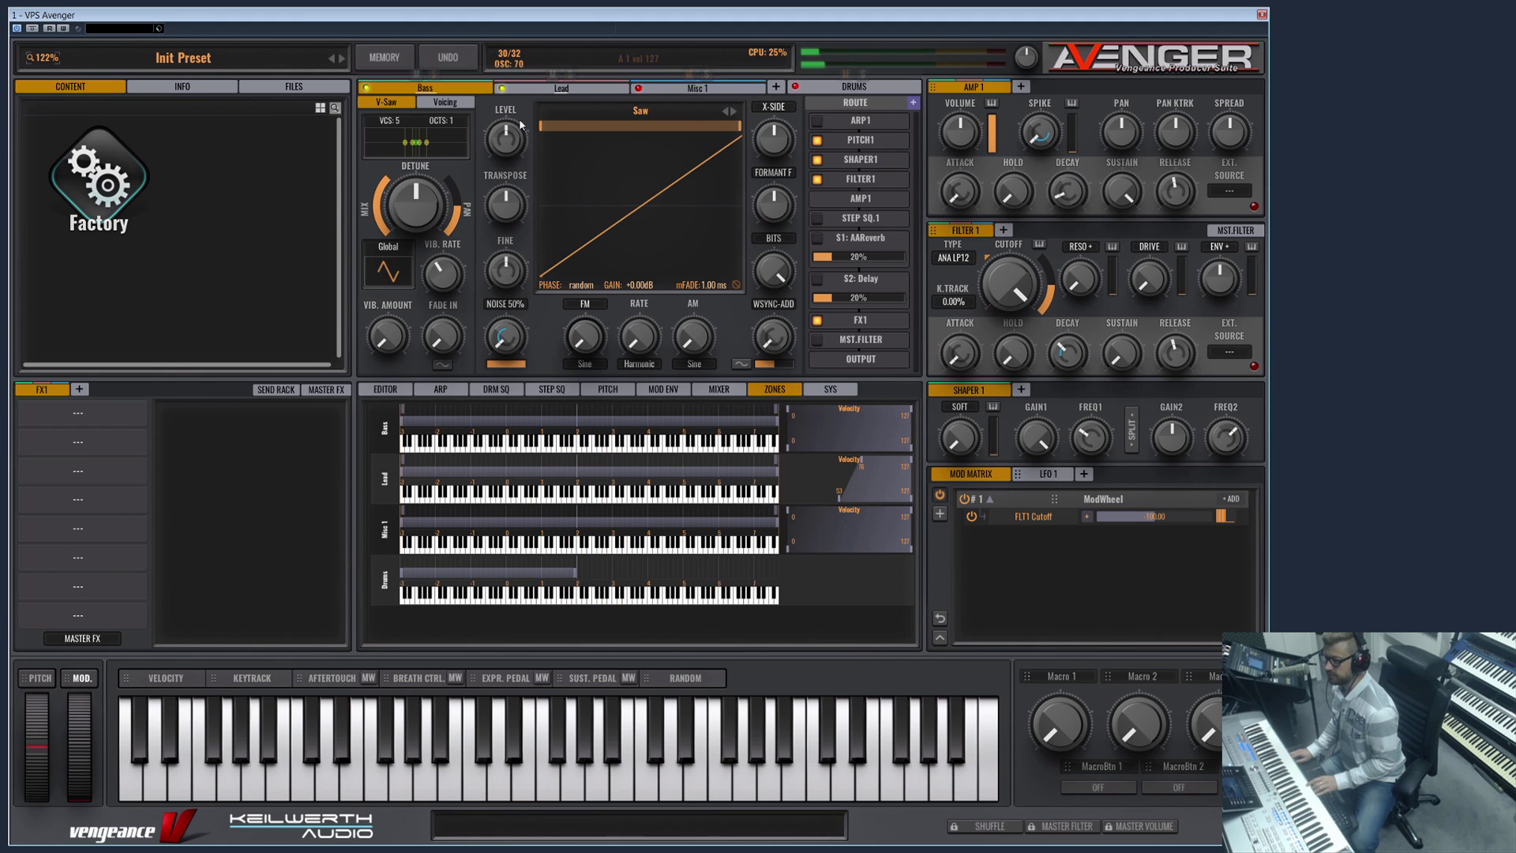
Transpose the Lead piano about two octaves up and move its velocity fade-in to 38–61
click(553, 88)
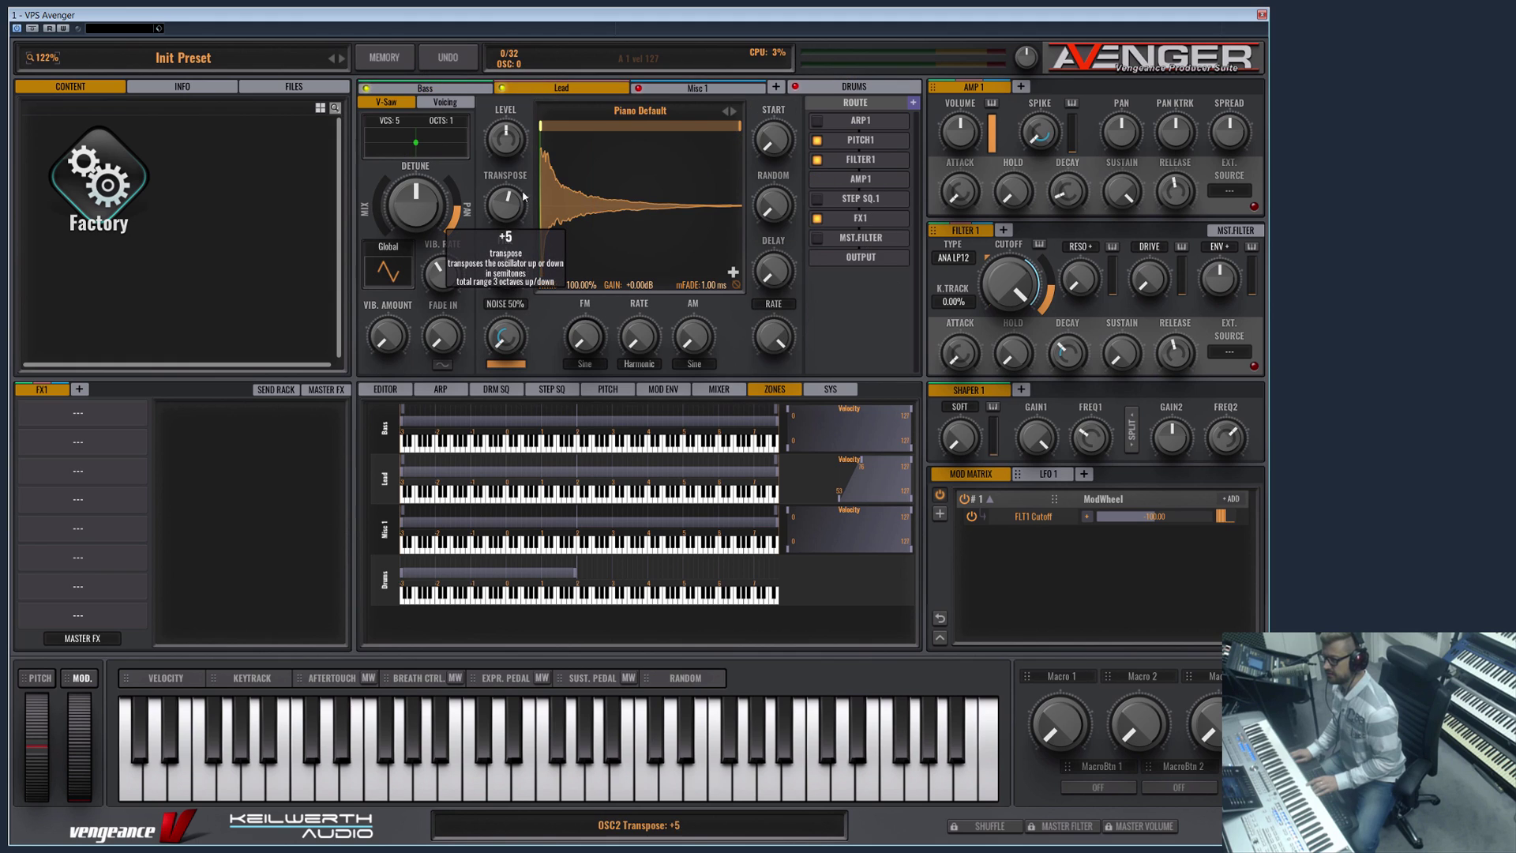
drag(525, 197, 526, 185)
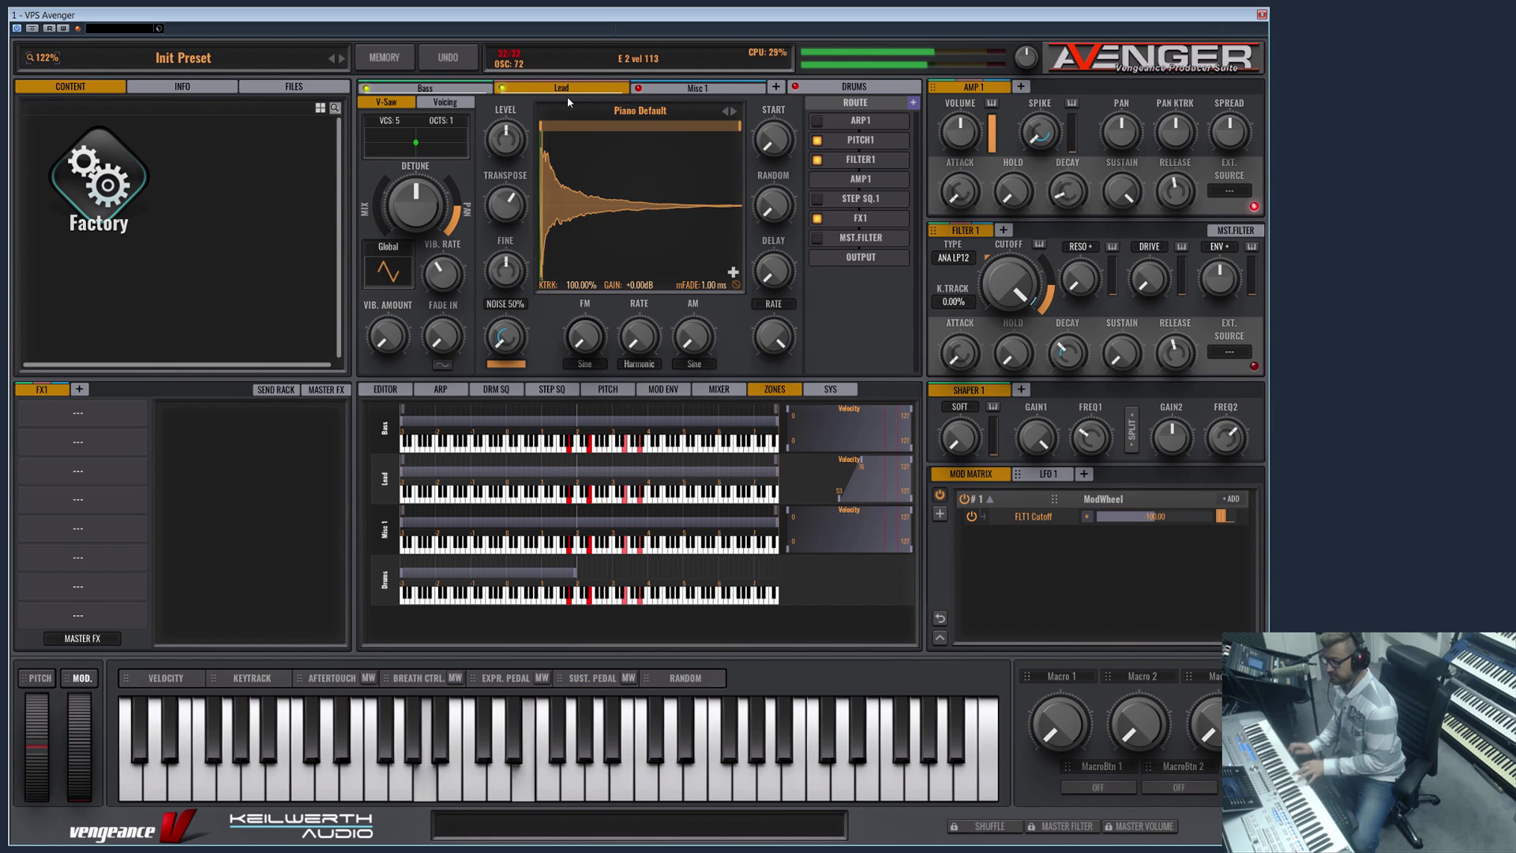
mouse_move(507, 207)
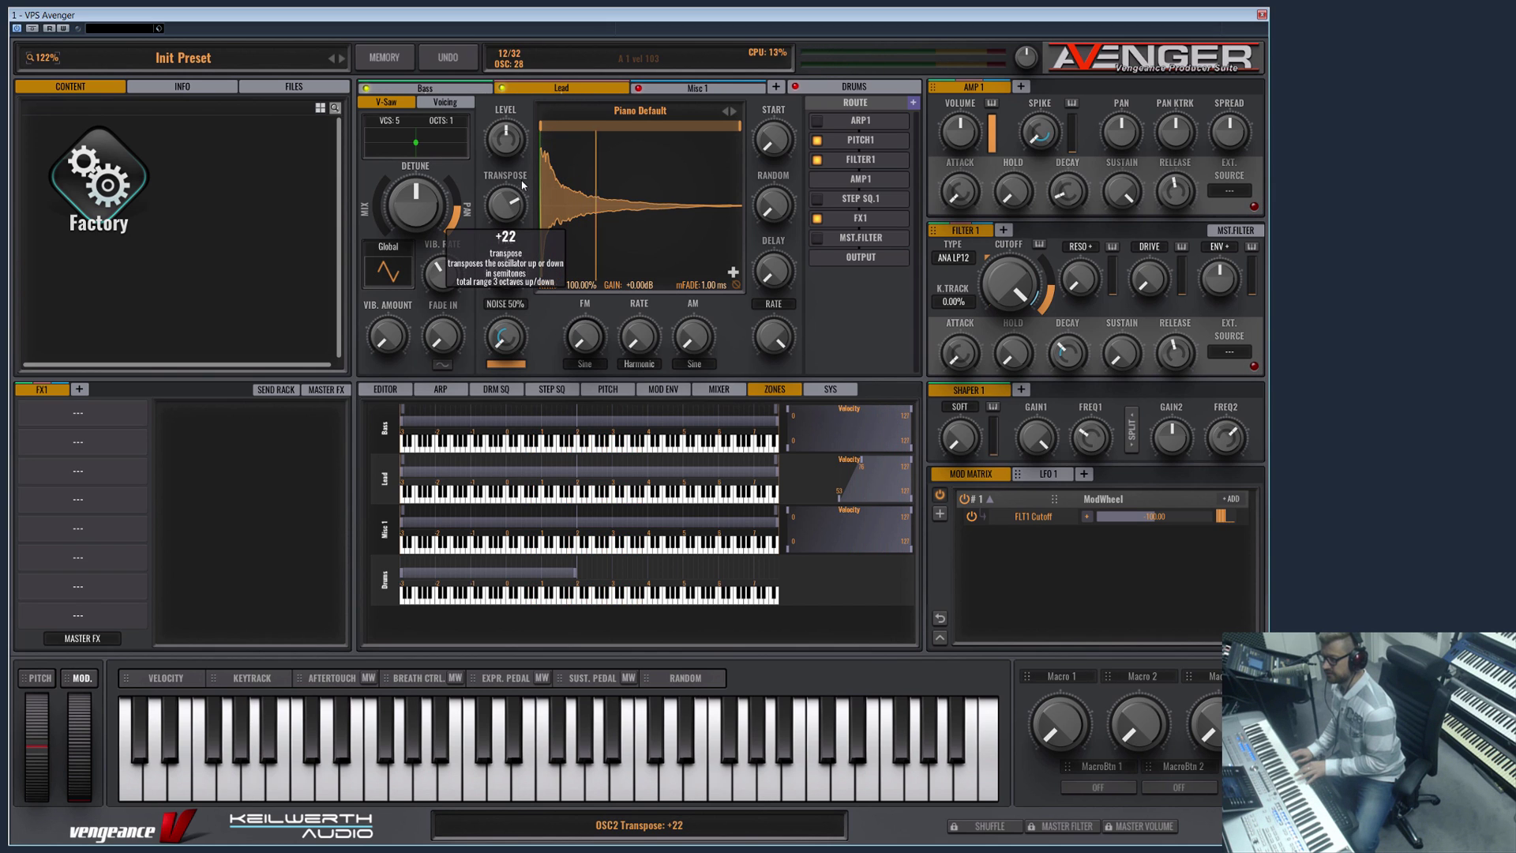
drag(507, 207, 522, 181)
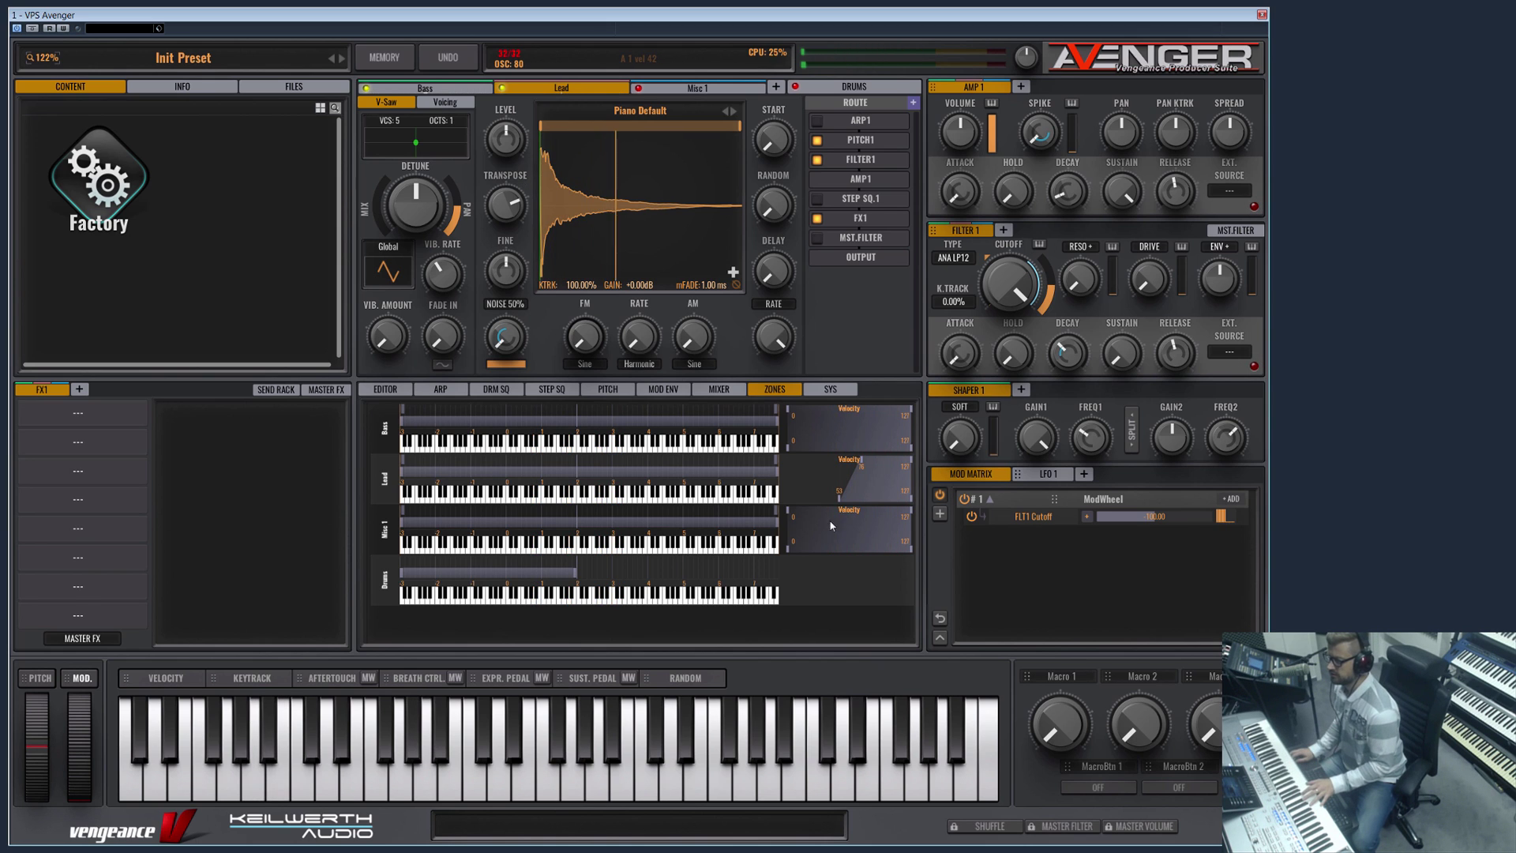
drag(818, 498, 898, 474)
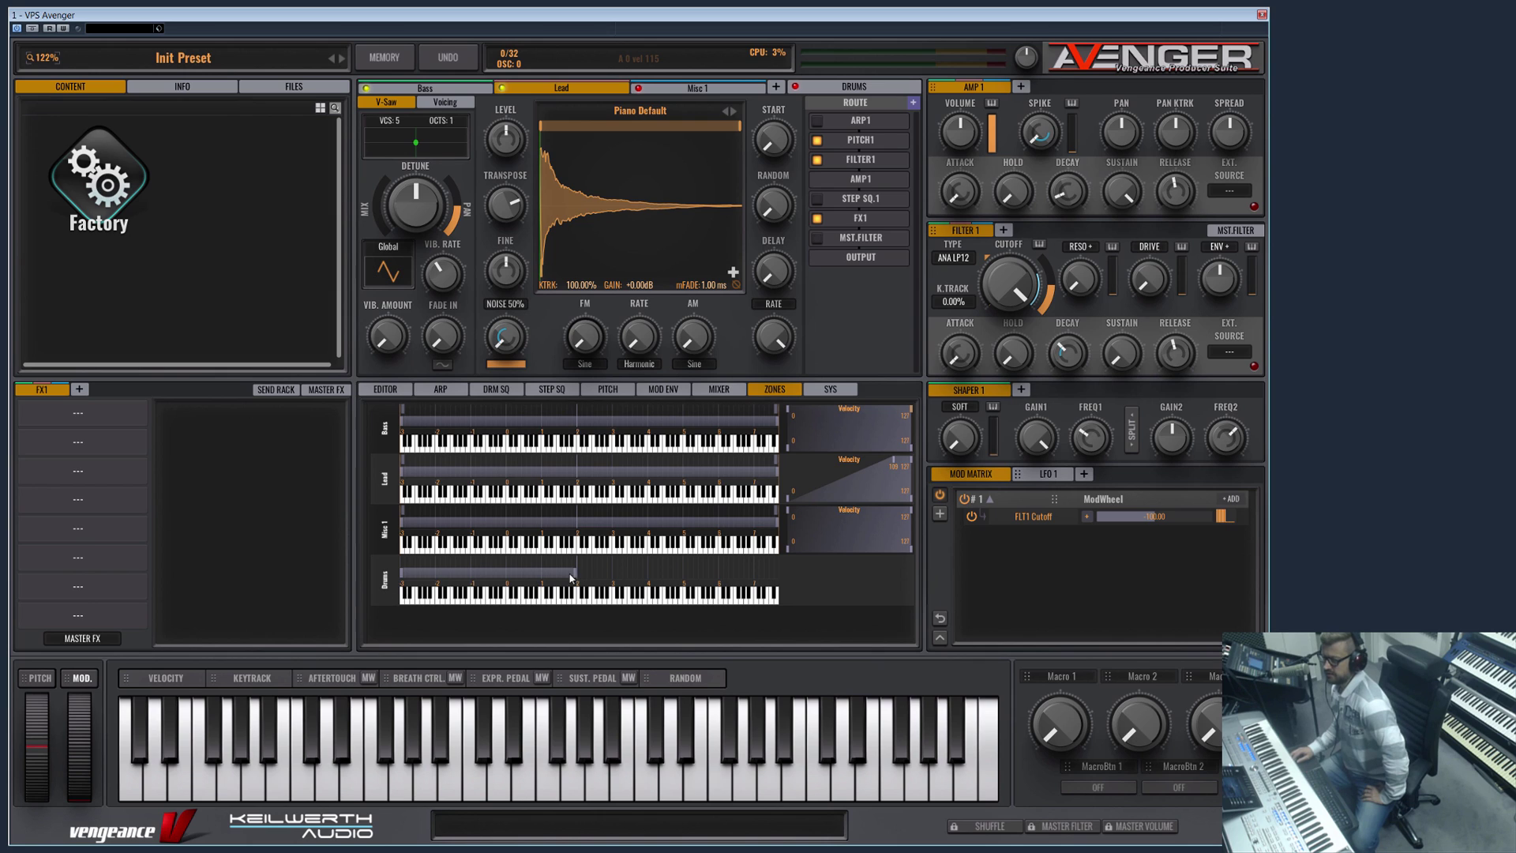
Adjust the Drums key zone's right edge so it ends just below C2
mouse_move(575, 579)
mouse_down()
mouse_move(770, 580)
mouse_move(579, 579)
mouse_up()
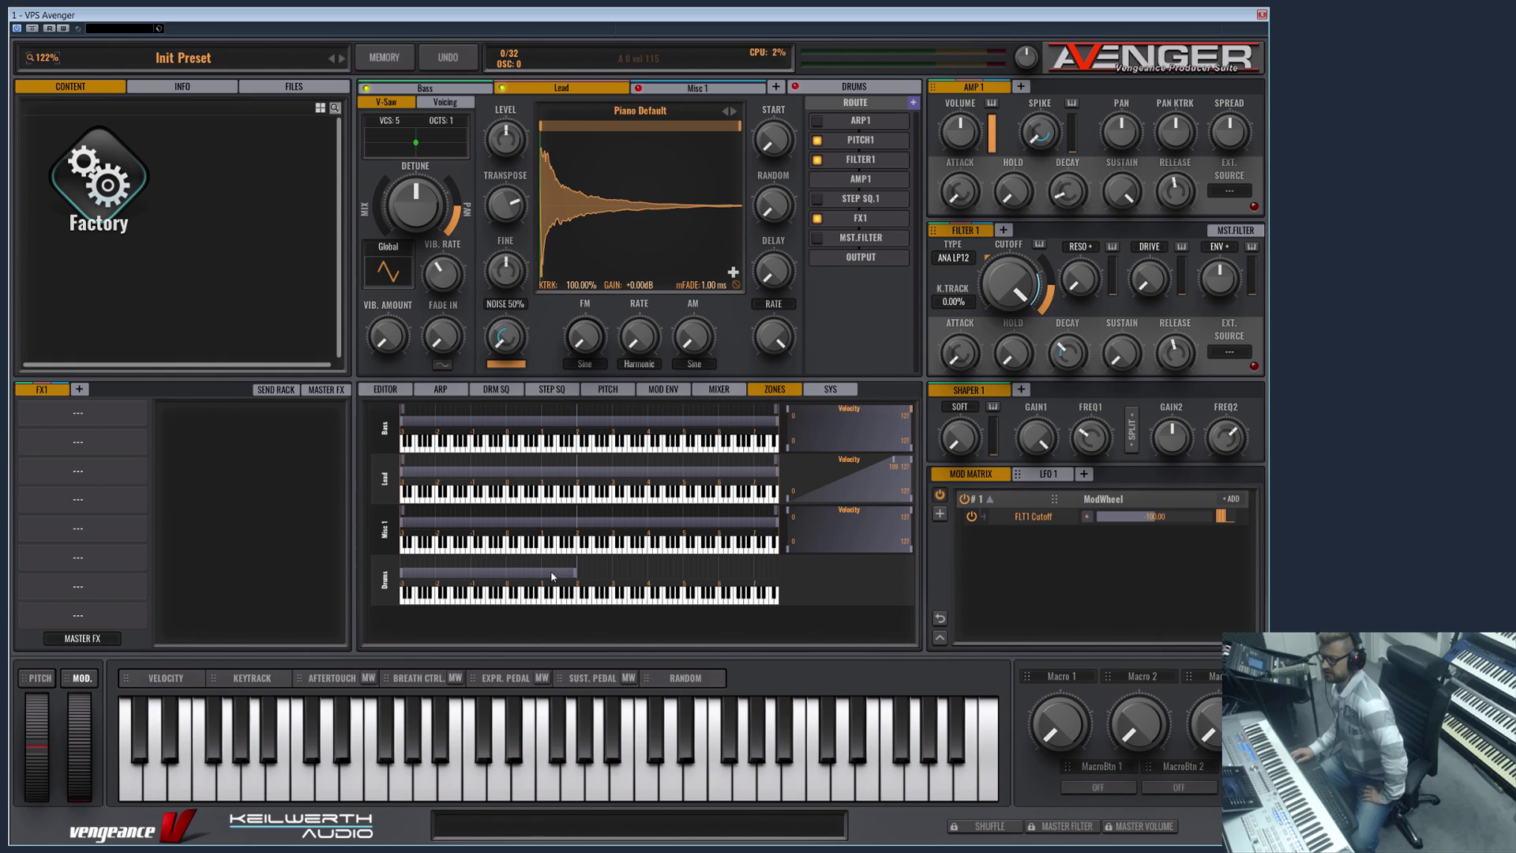
mouse_move(576, 579)
mouse_down()
mouse_move(710, 579)
mouse_move(571, 586)
mouse_up()
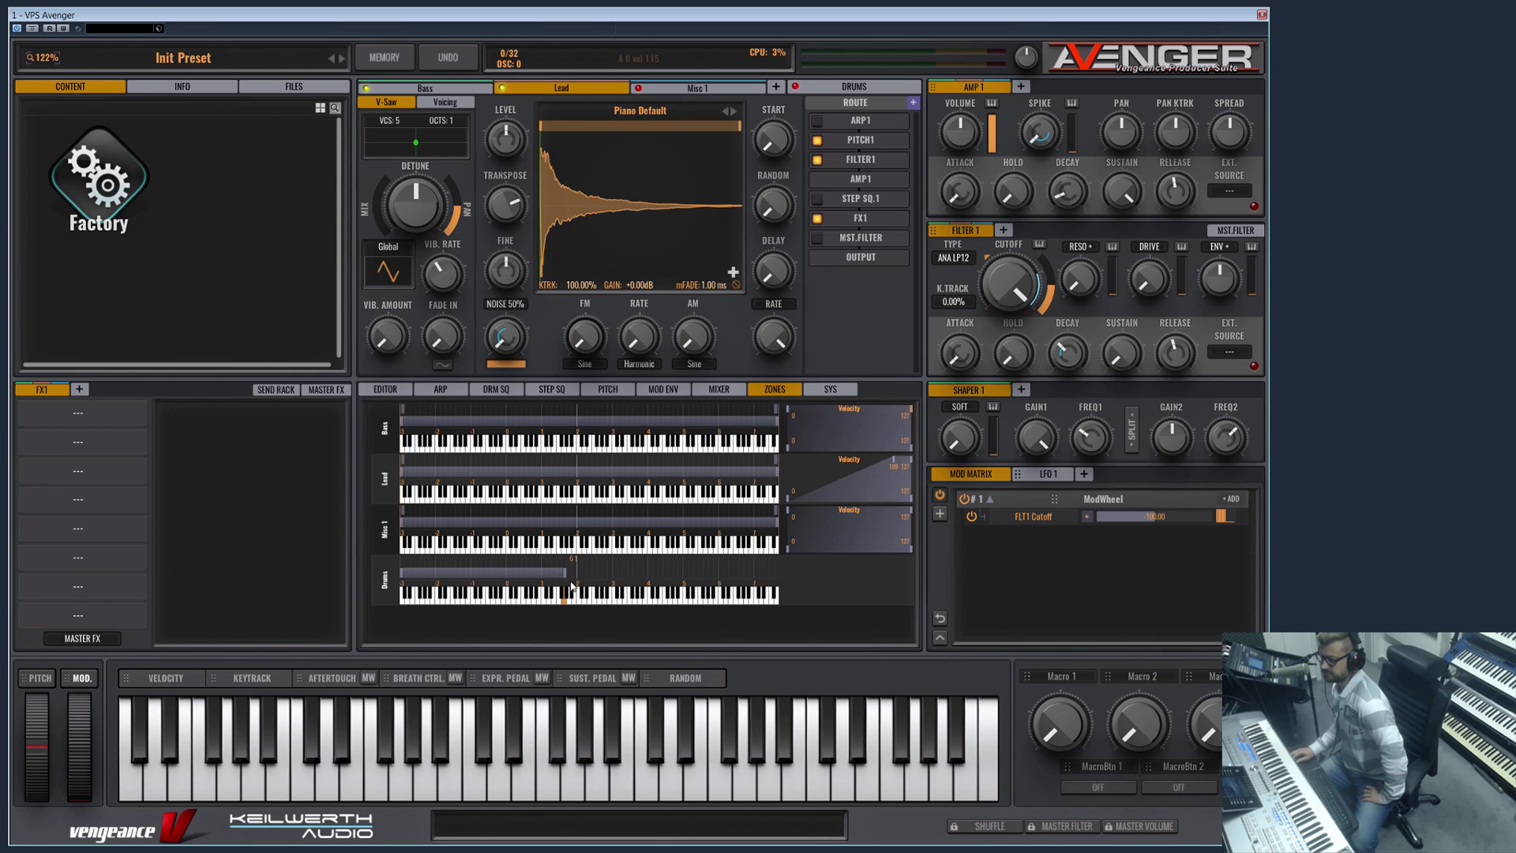